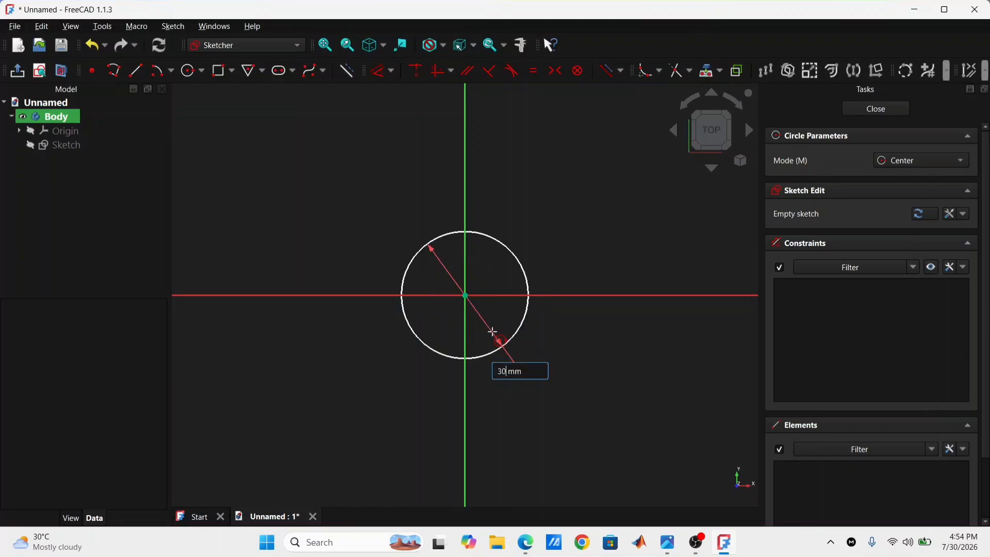
- Draw two concentric circles centred on the origin with diameters of 30 mm and 50 mm
key(Return)
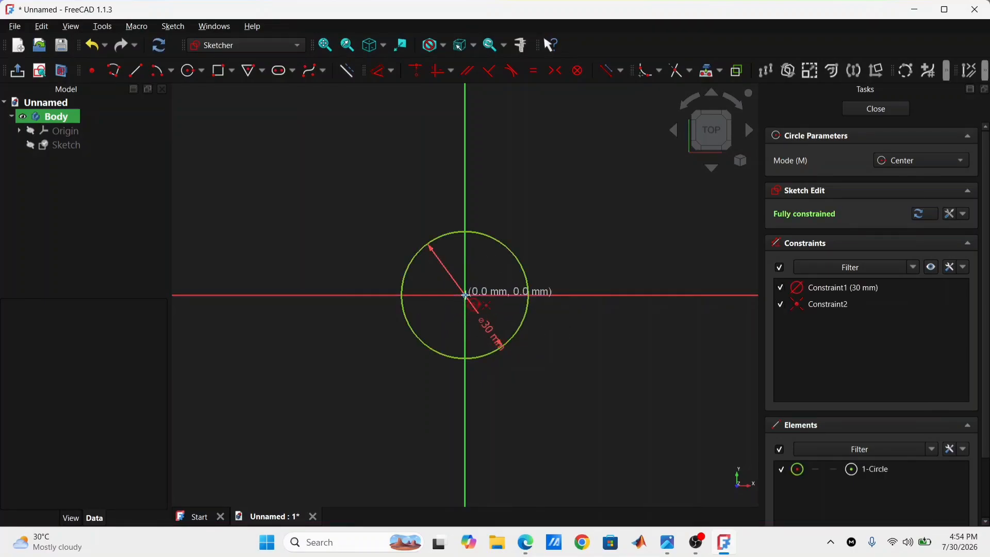
click(465, 295)
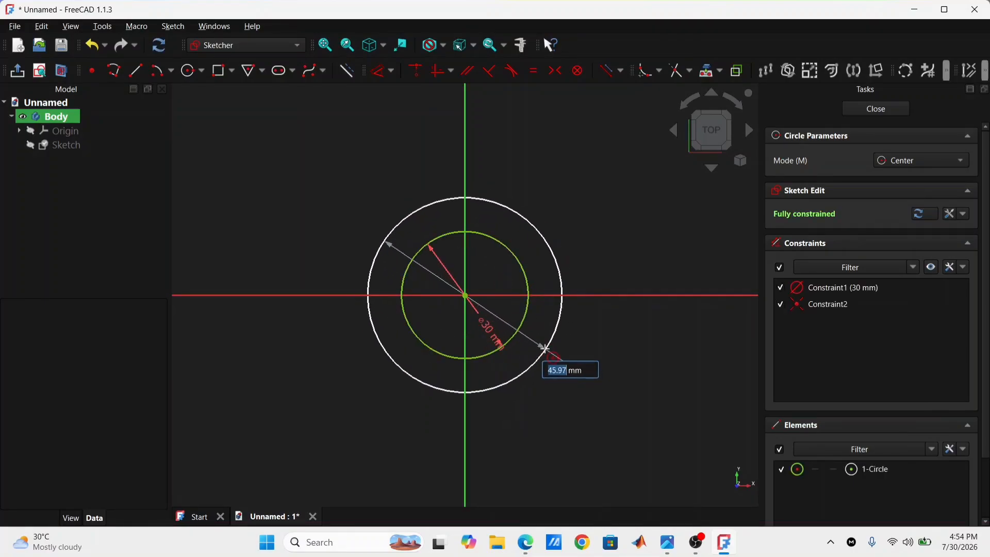
text(50)
key(Return)
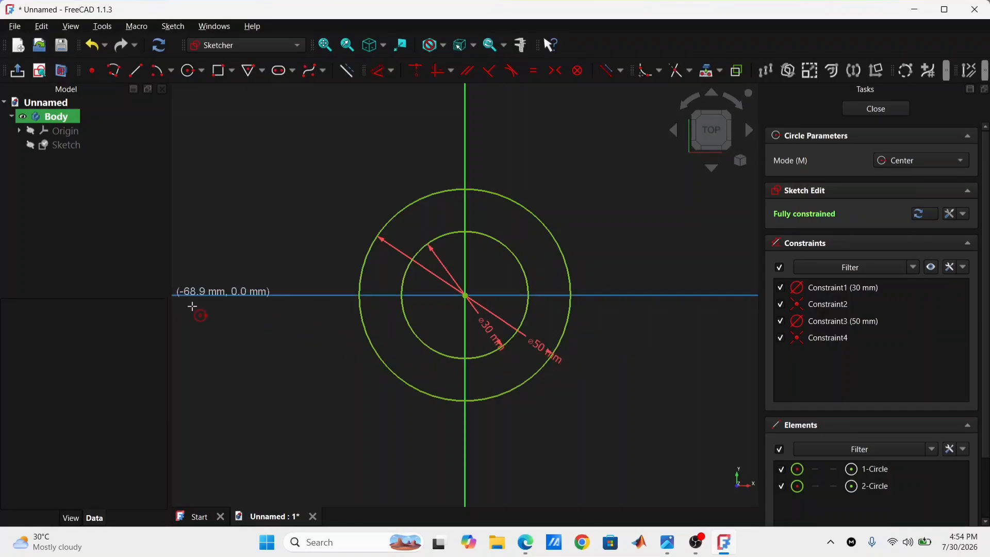
- Draw concentric 15 mm and 30 mm diameter circles on the horizontal axis, about 63 mm right of the origin
scroll(217, 307, down, 1)
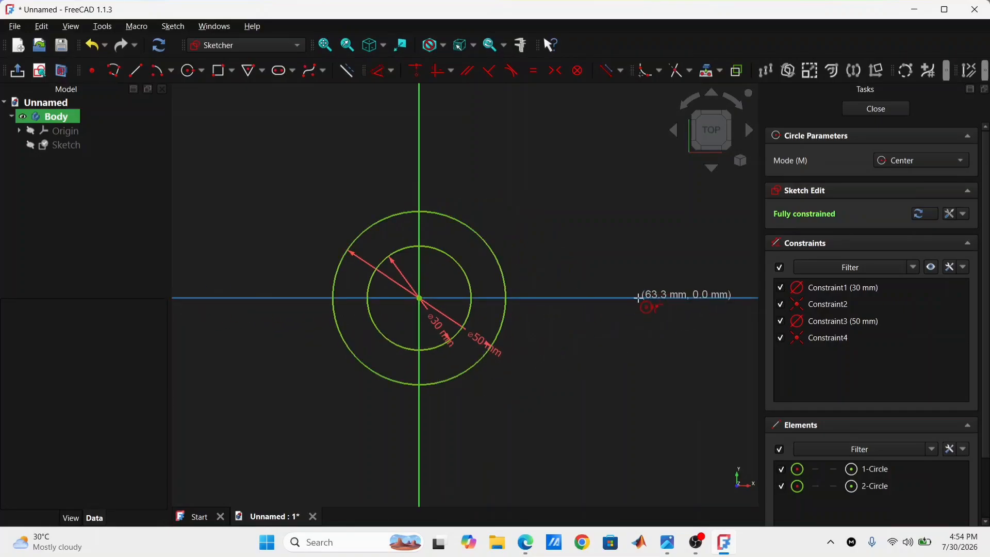
click(641, 298)
text(15)
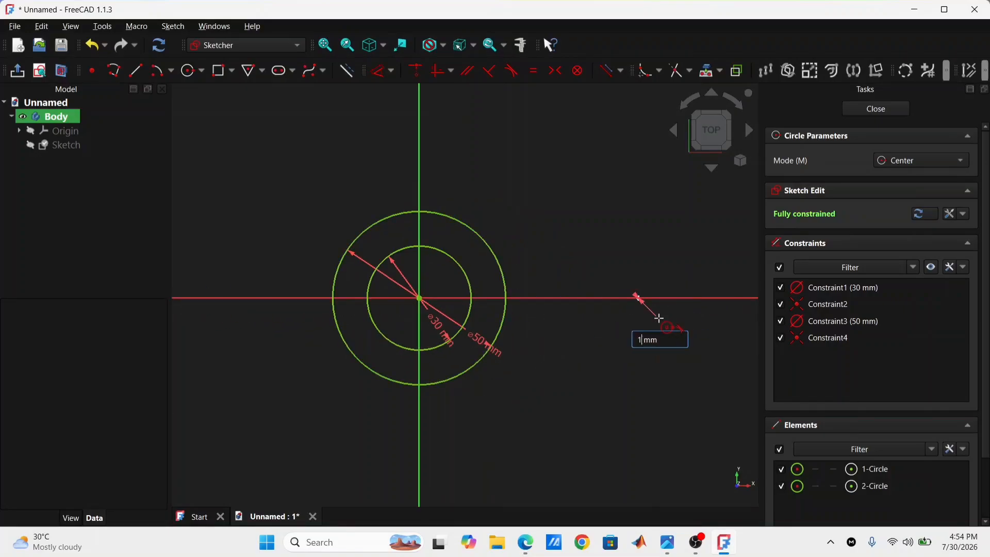
key(Return)
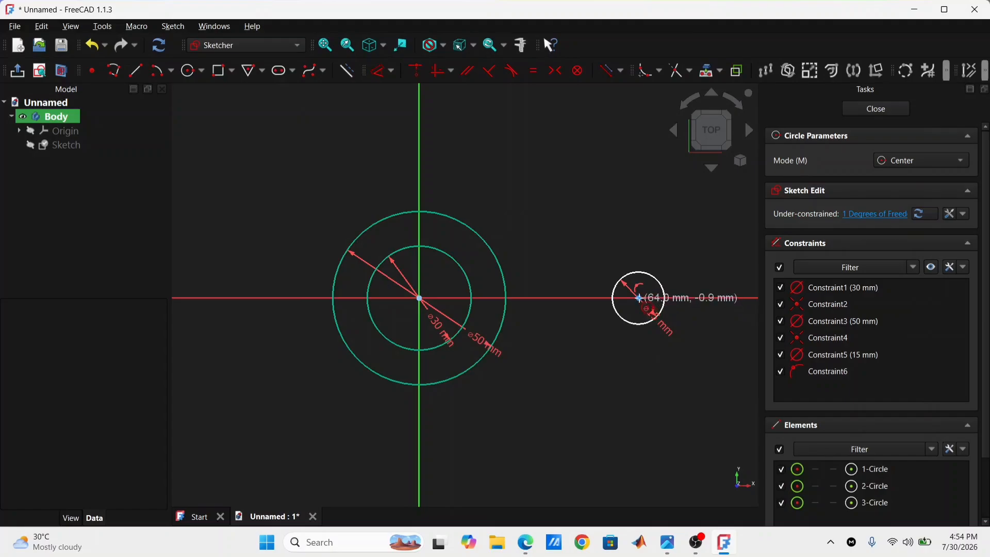
click(640, 298)
text(30)
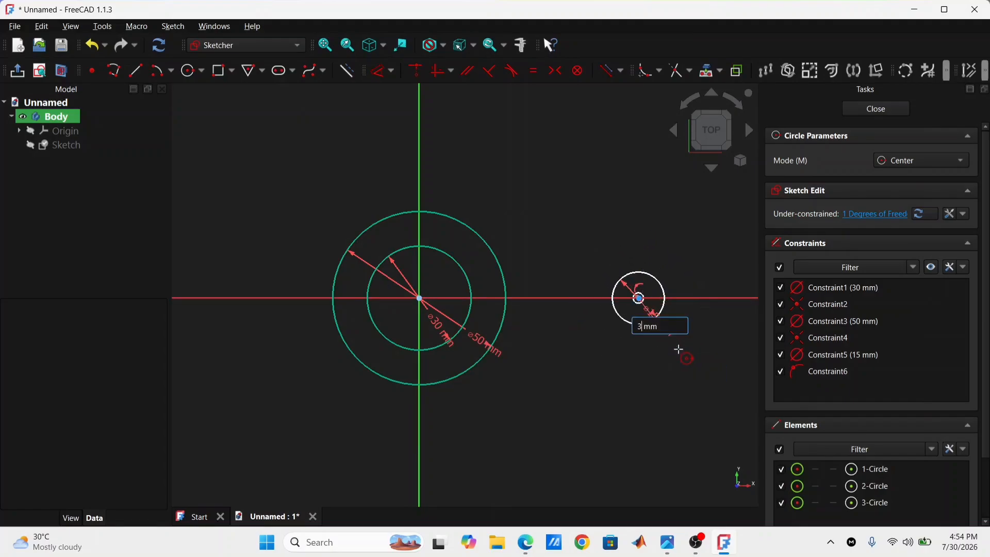
key(Return)
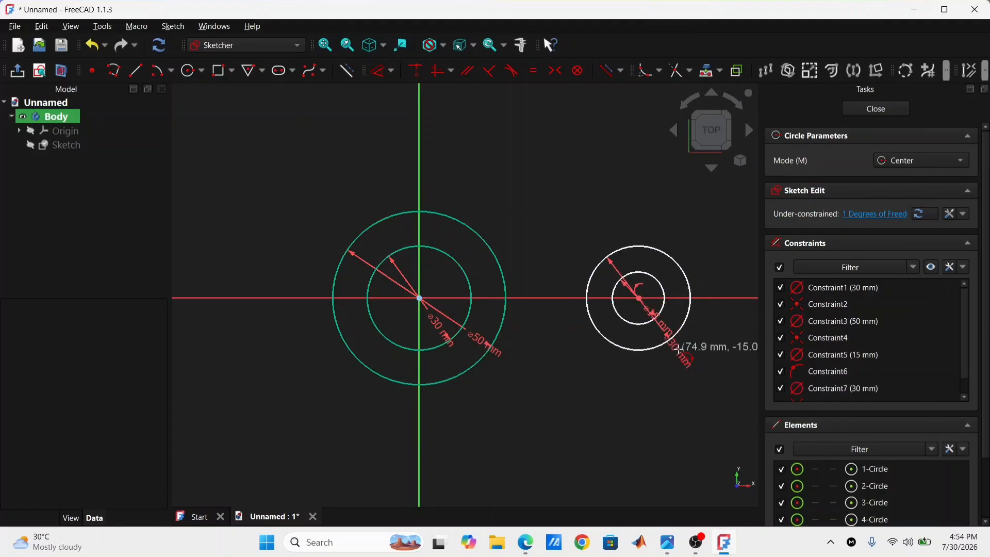
- Draw concentric 15 mm and 30 mm diameter circles on the horizontal axis, about 61.5 mm left of the origin
click(206, 298)
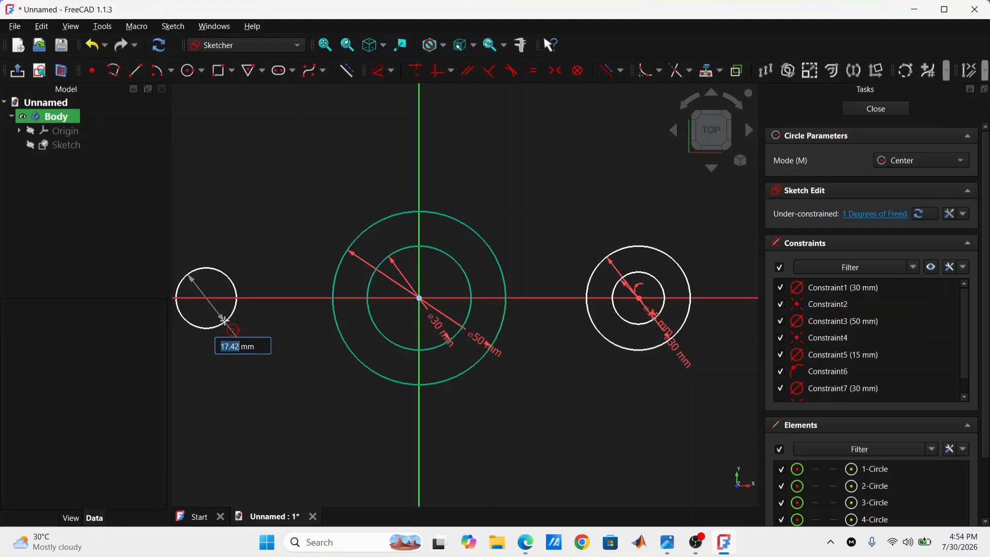
text(15)
key(Return)
middle_drag(227, 328, 315, 339)
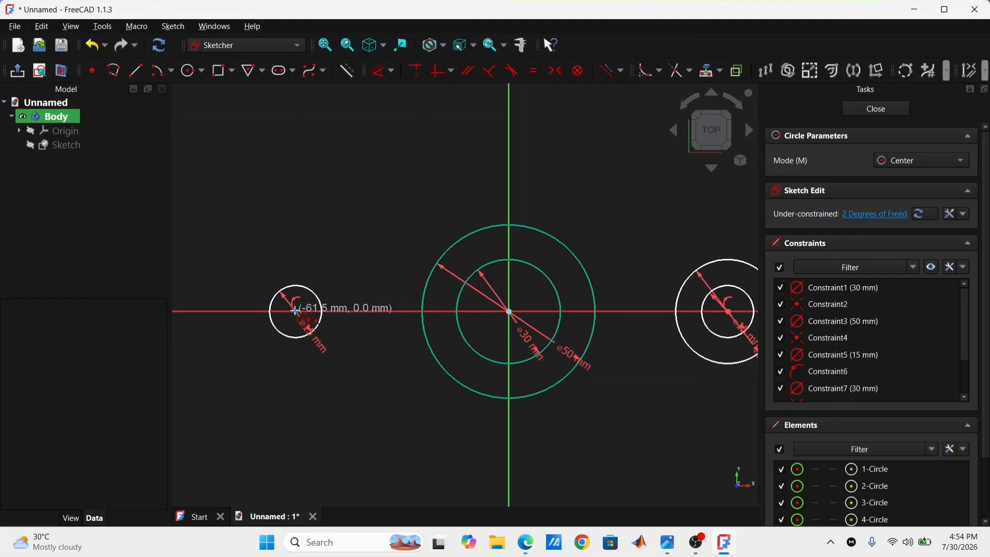
click(297, 311)
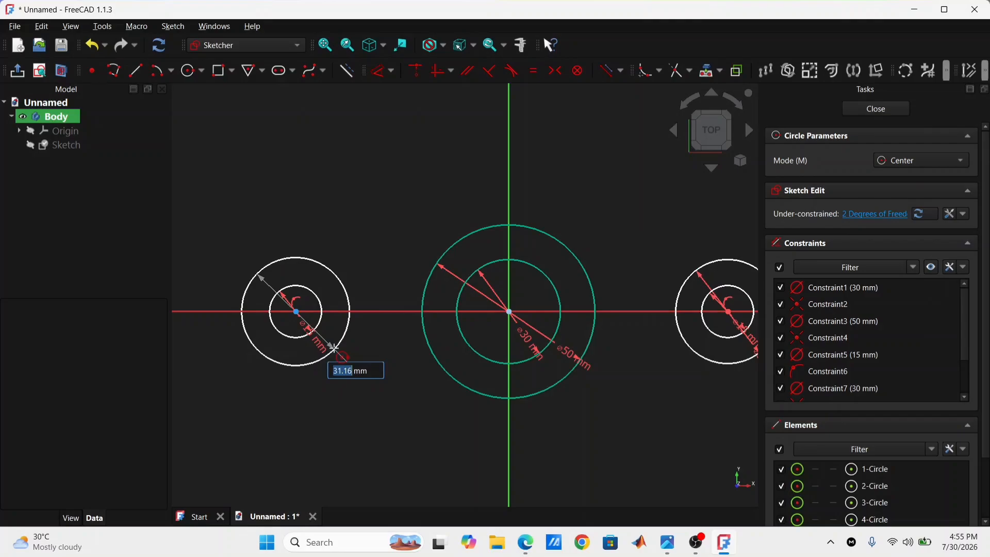
text(30)
key(Return)
scroll(523, 264, down, 1)
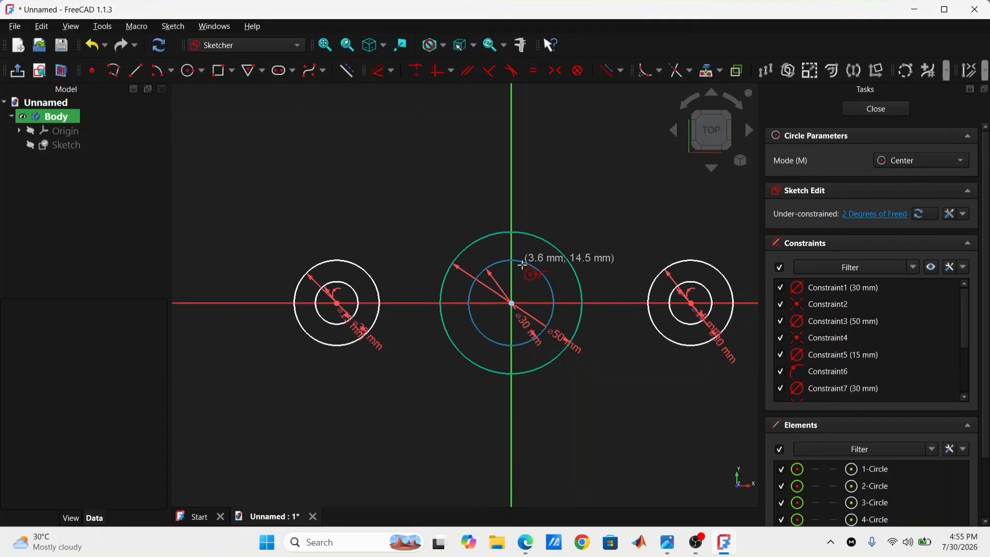
scroll(648, 227, up, 1)
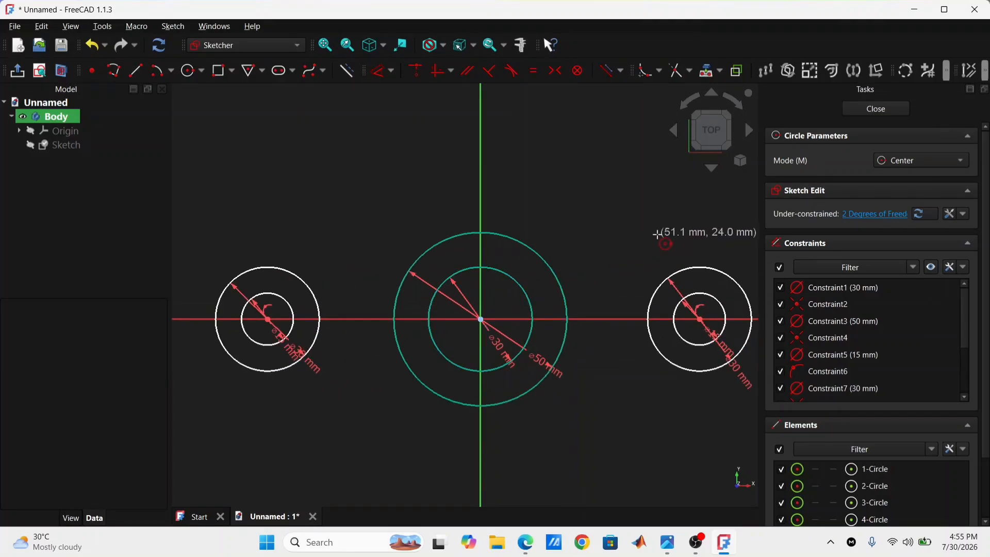
right_click(558, 208)
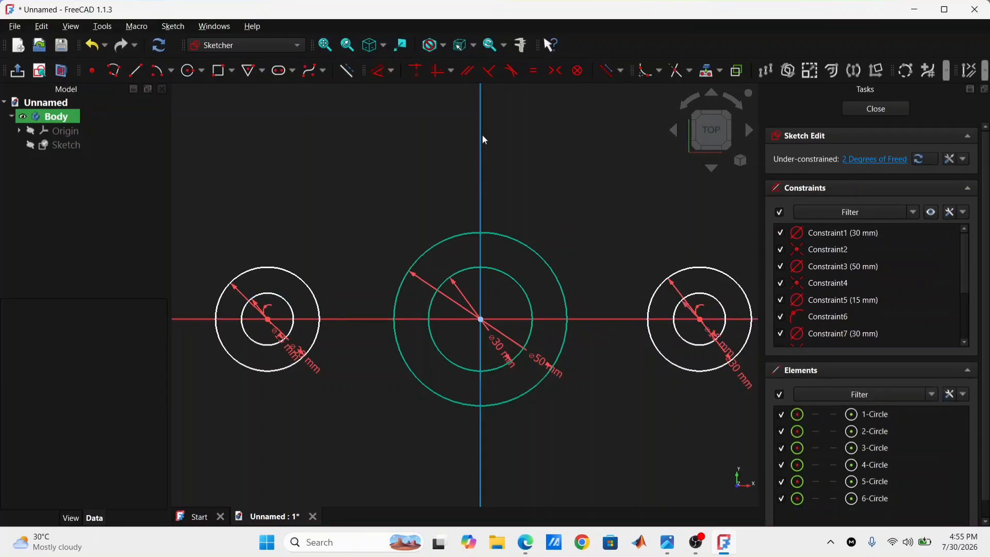
- Constrain the centres of the two outer circle pairs to be symmetric about the vertical axis
click(701, 315)
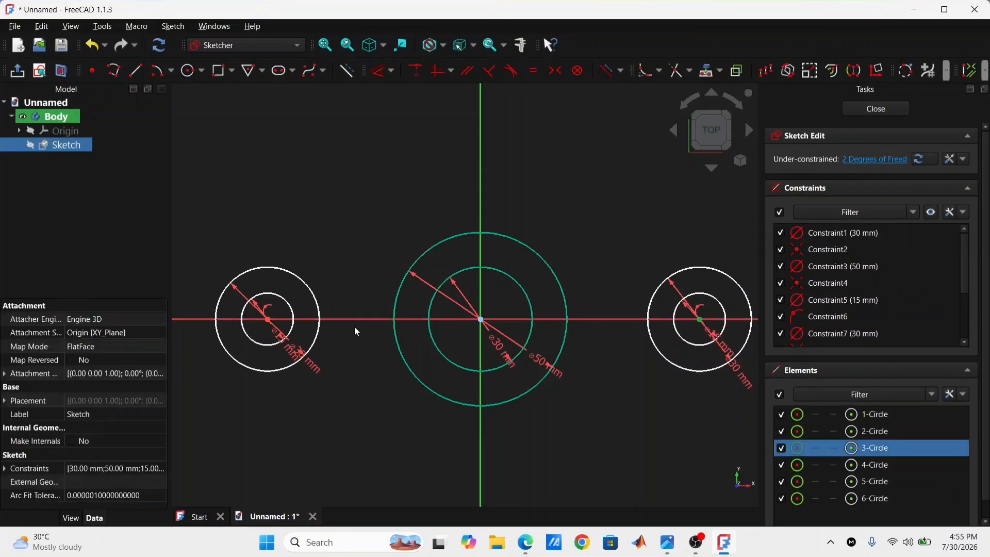
click(268, 319)
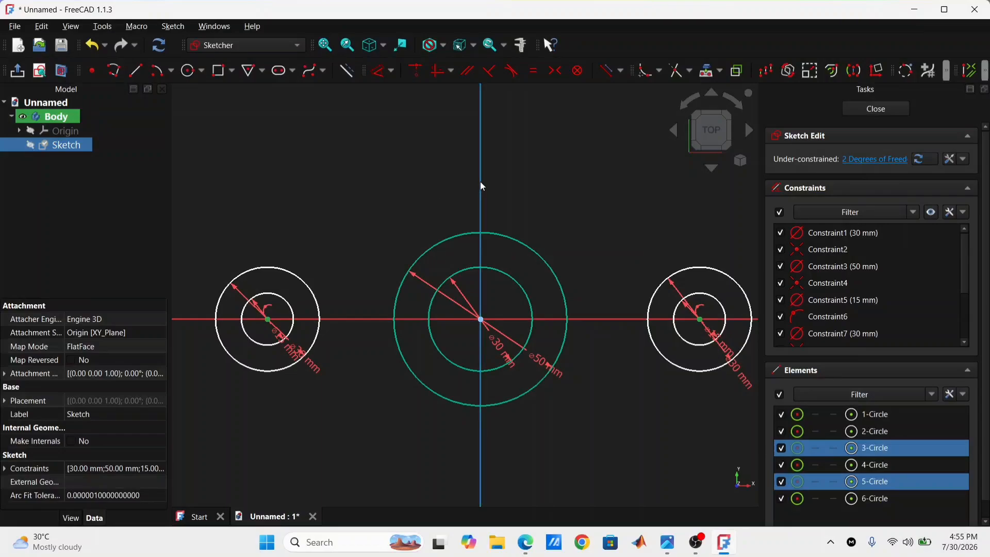
key(e)
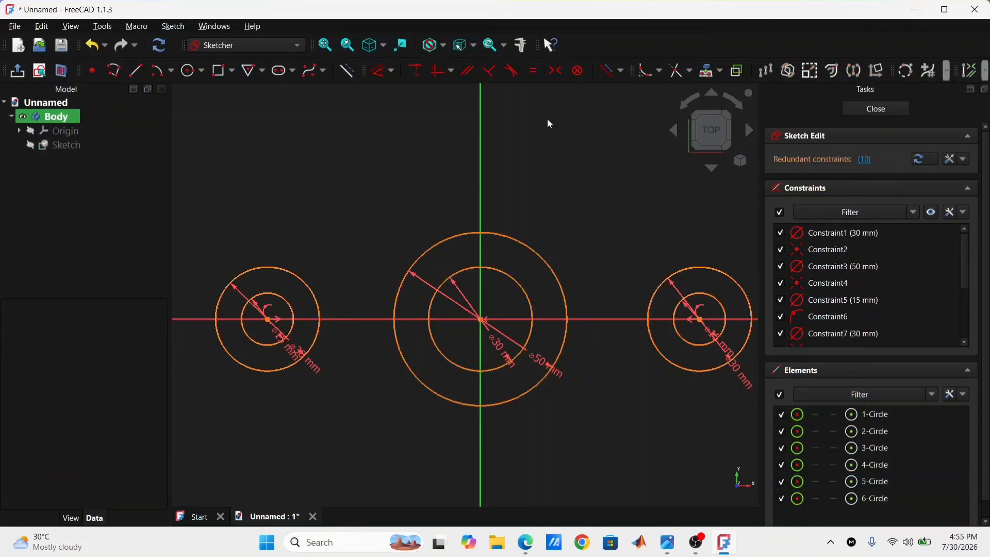
- Delete the redundant constraint that fixes the left circles' centre on the horizontal axis
click(863, 160)
right_click(858, 284)
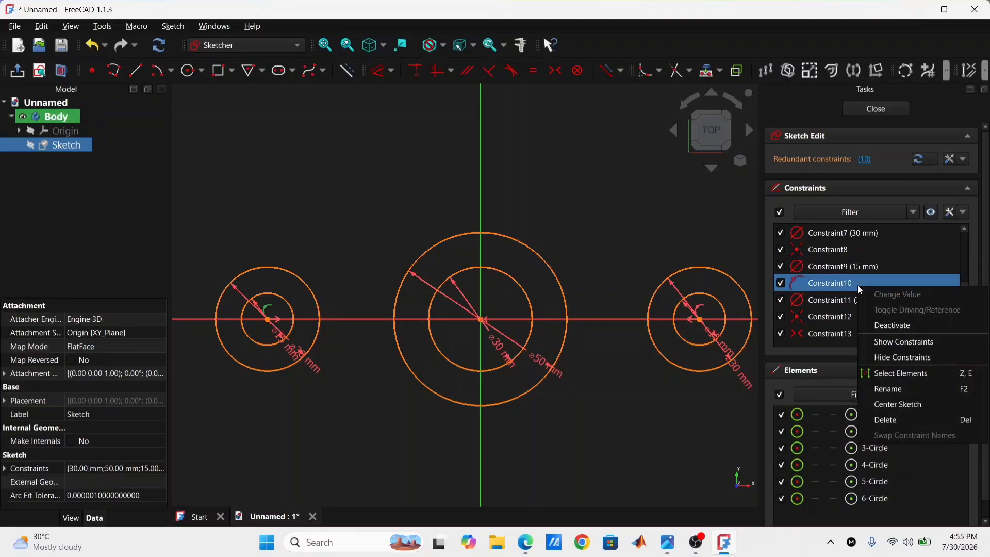
click(896, 421)
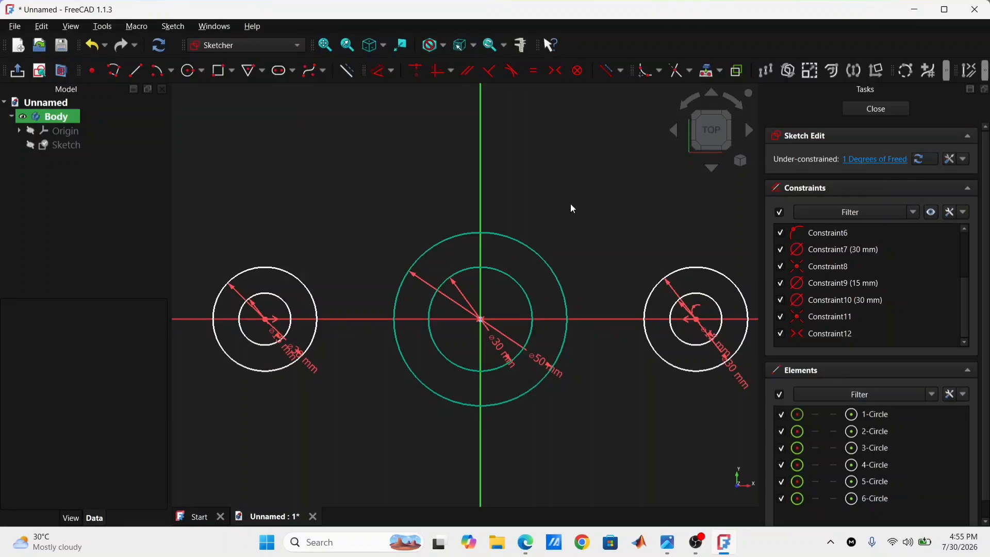
- Sketch four separate slanted lines about 30 mm long, above and below the gaps between the central and outer circles
middle_drag(571, 206, 557, 172)
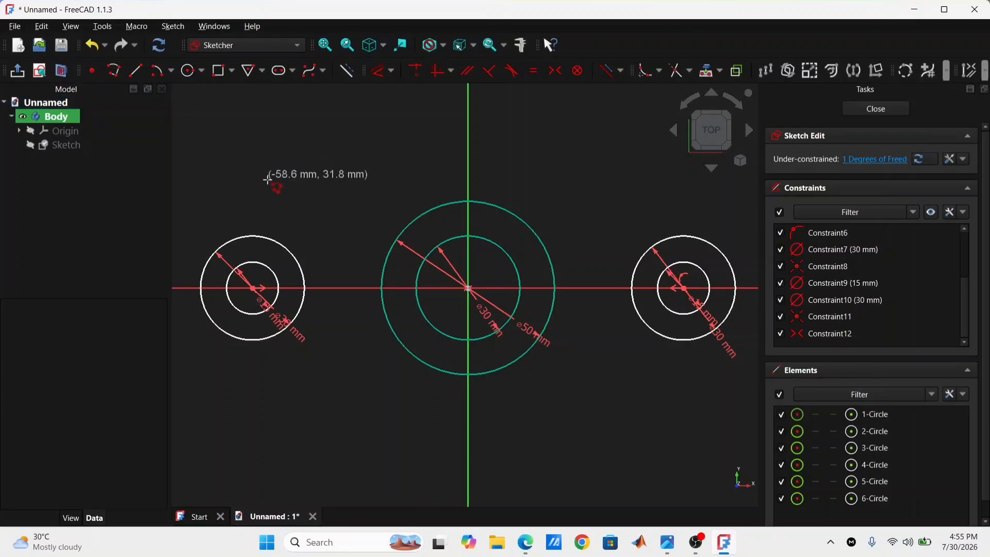
click(293, 207)
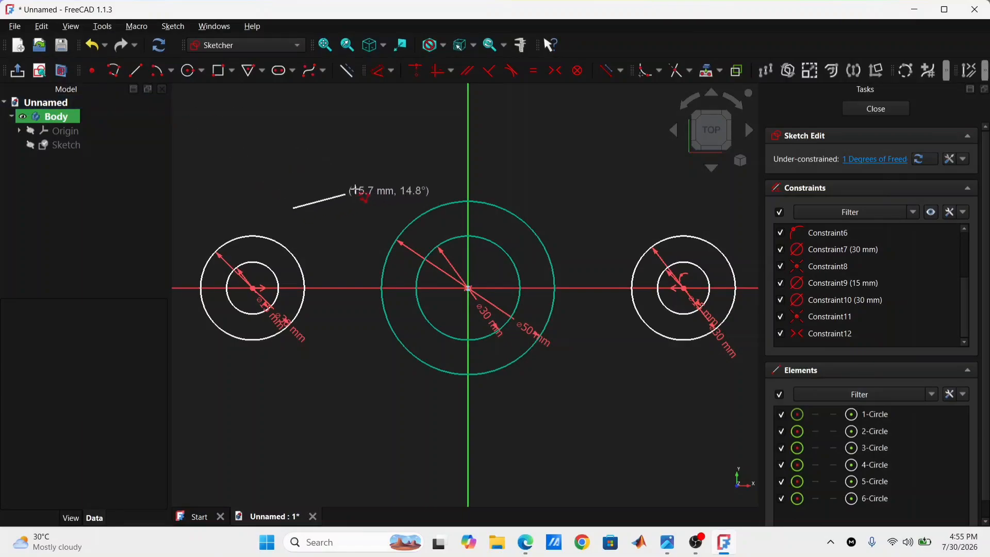
click(376, 181)
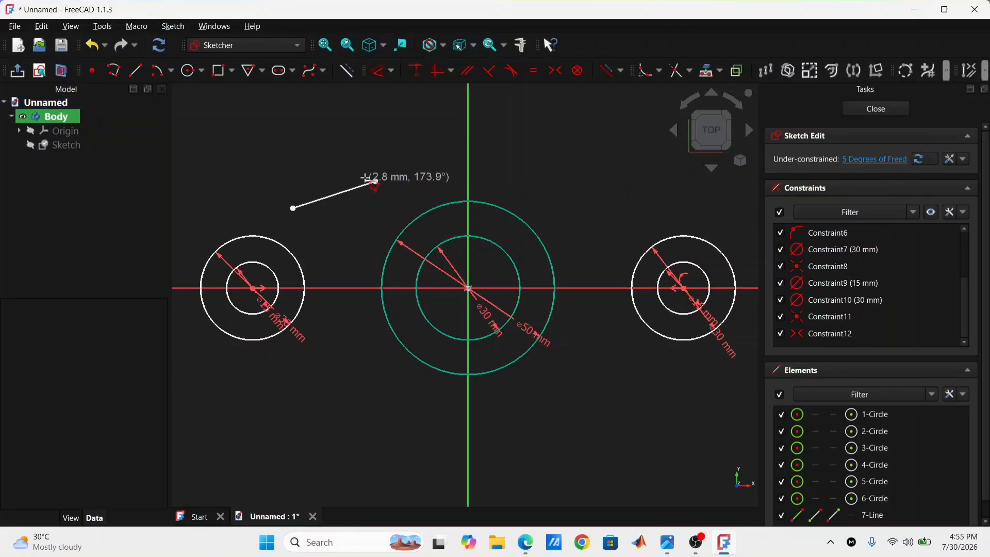
click(543, 176)
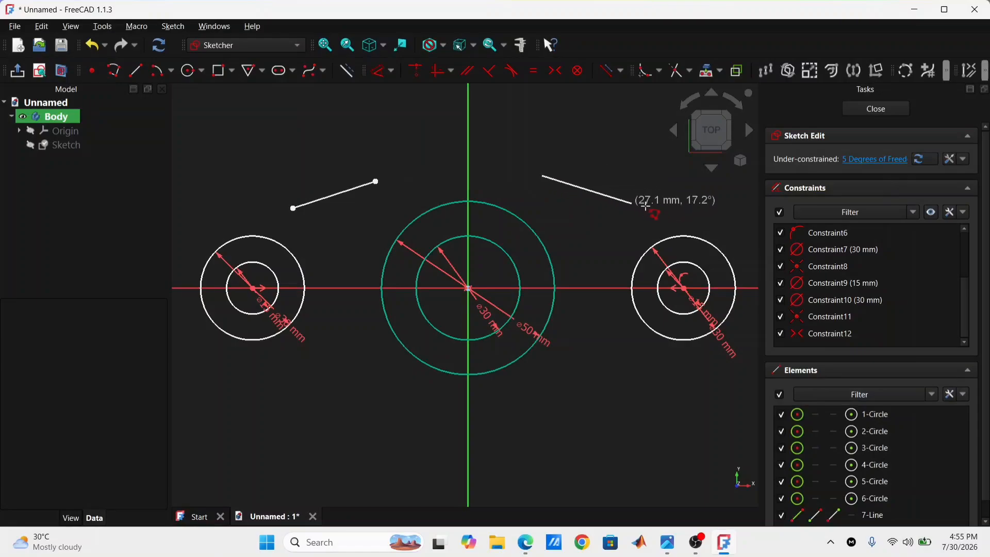
click(650, 208)
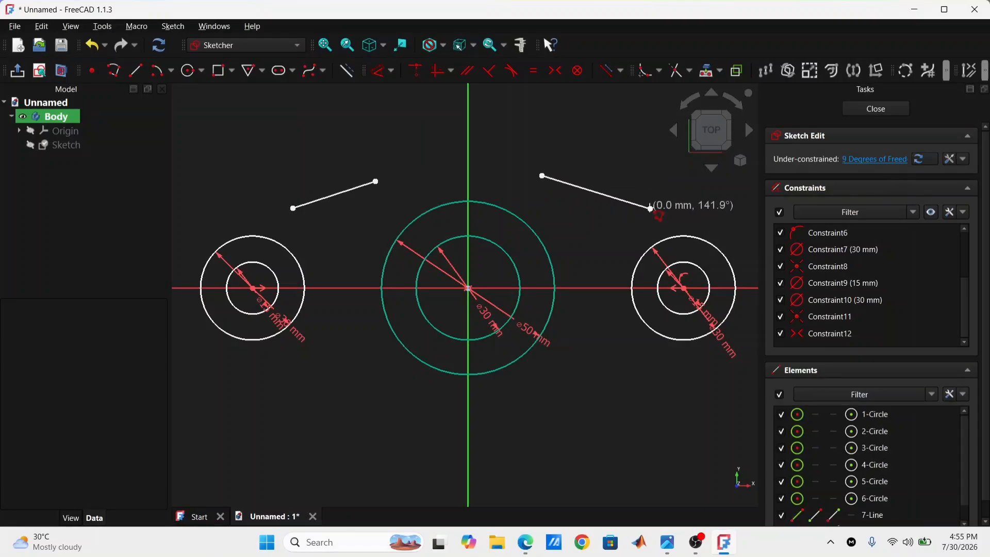
click(648, 368)
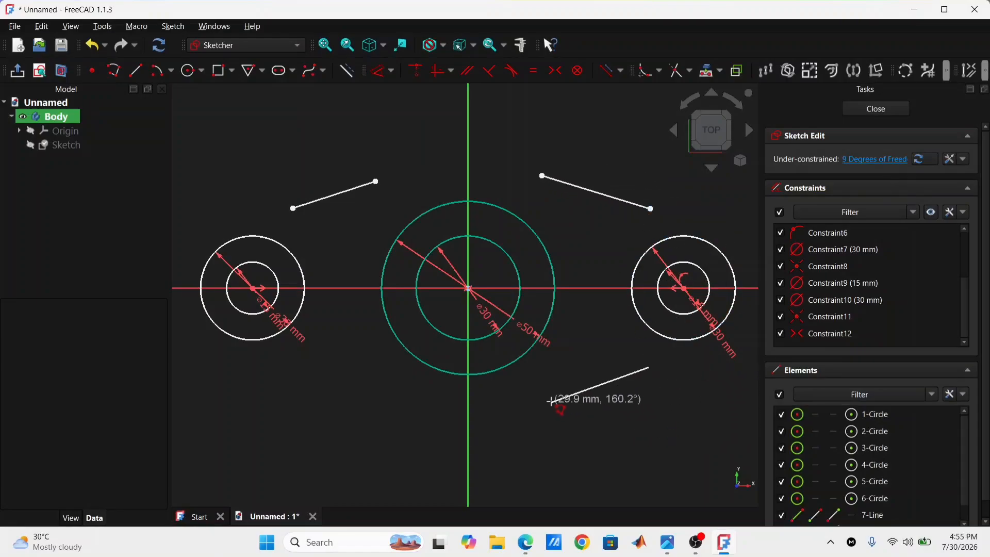
click(544, 391)
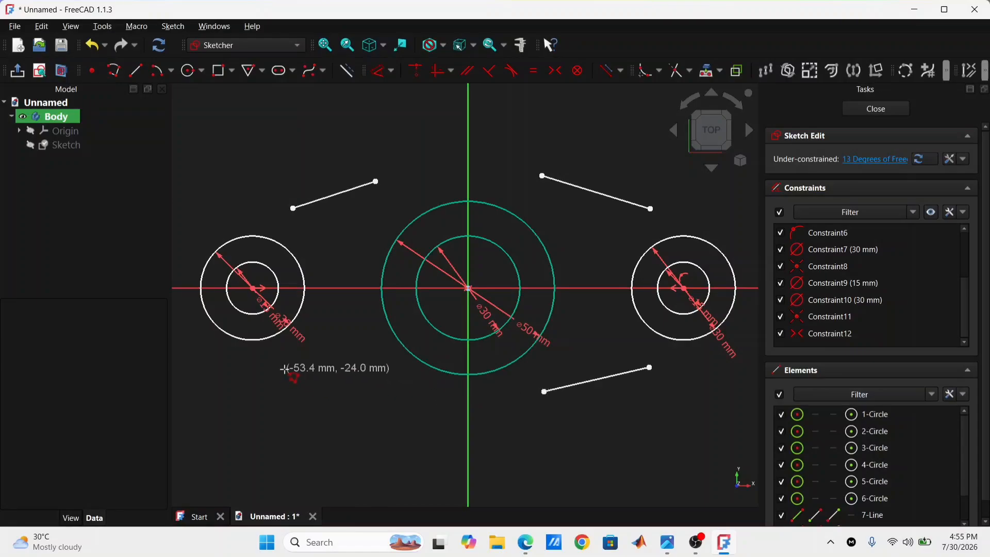
click(304, 364)
click(397, 394)
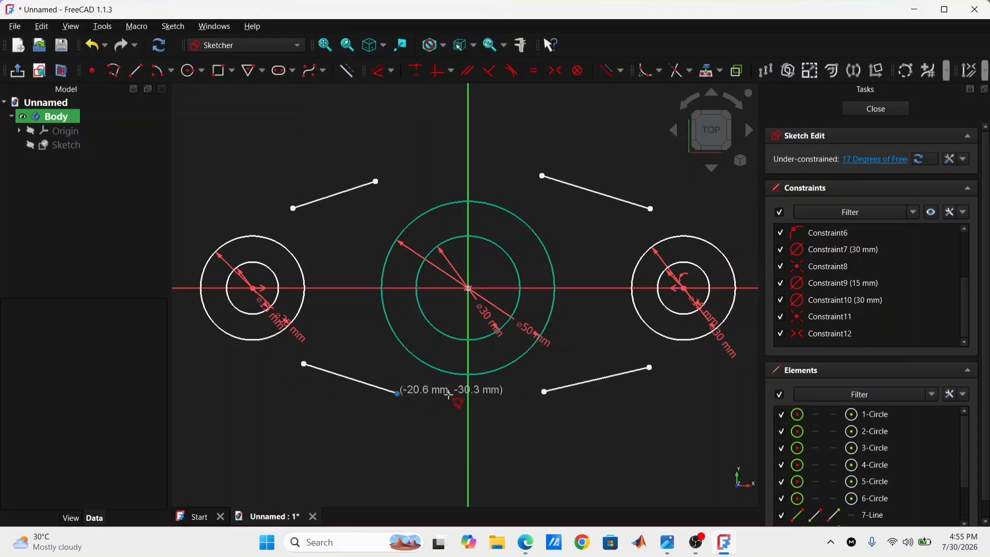
right_click(525, 217)
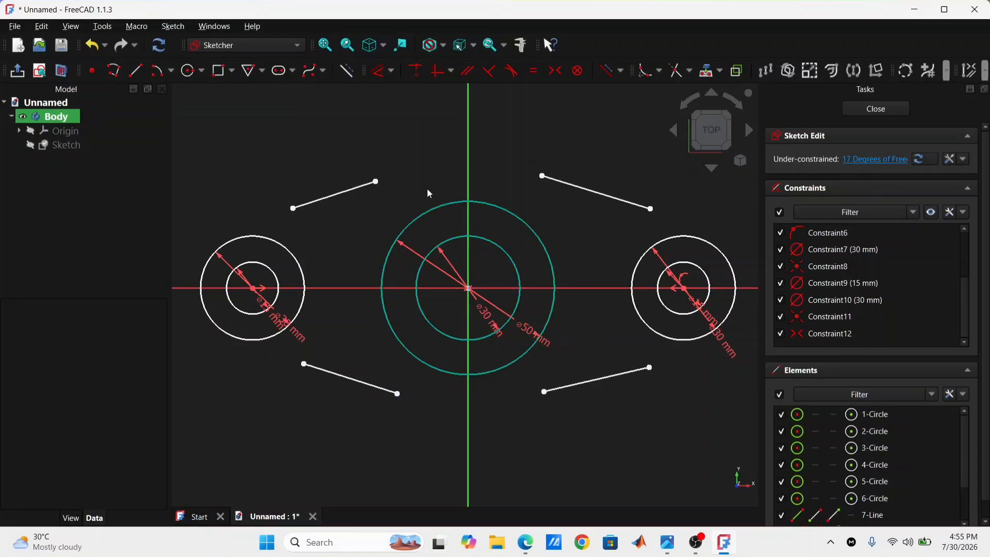
- Make the upper-left line's endpoints tangent to the left 30 mm circle and the central 50 mm circle
click(293, 209)
click(276, 248)
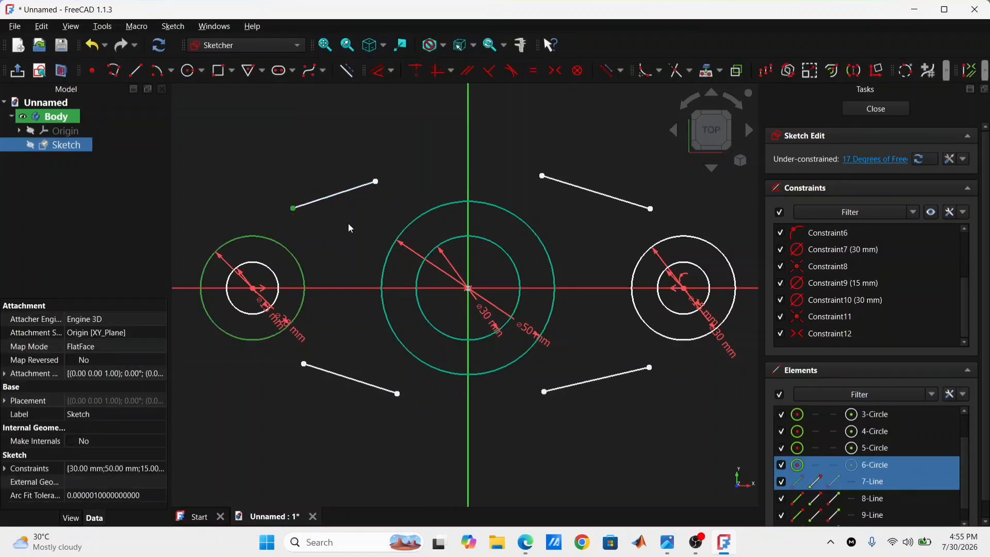
click(517, 73)
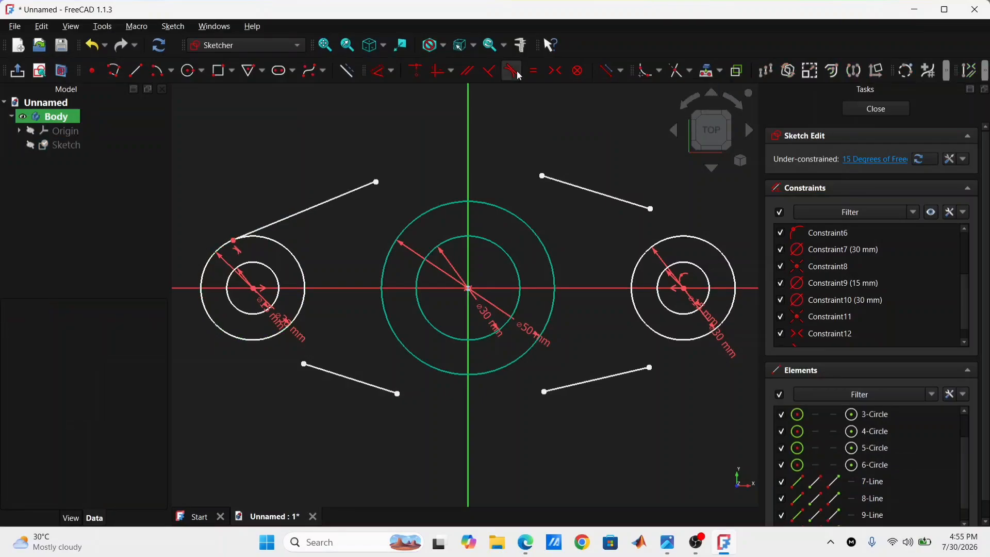
click(376, 182)
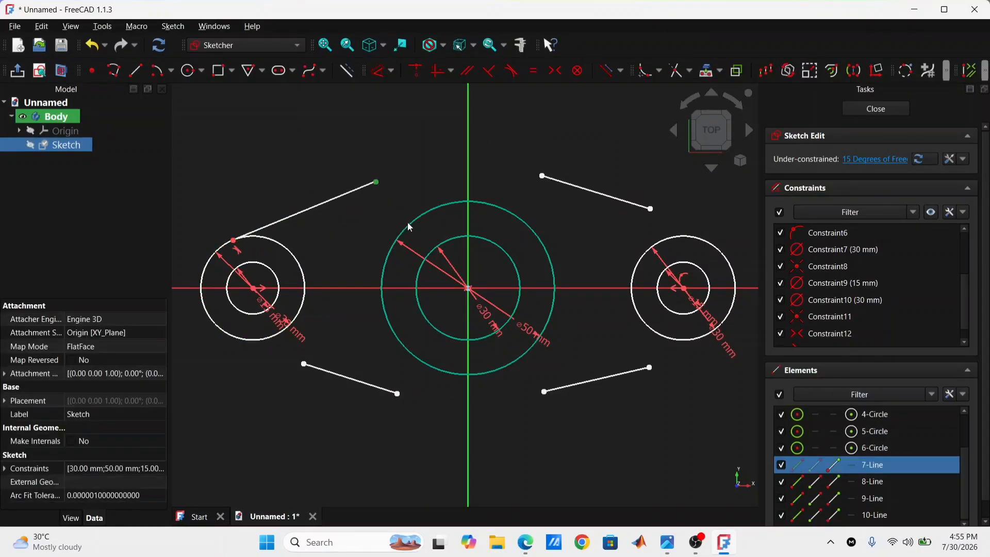
click(410, 224)
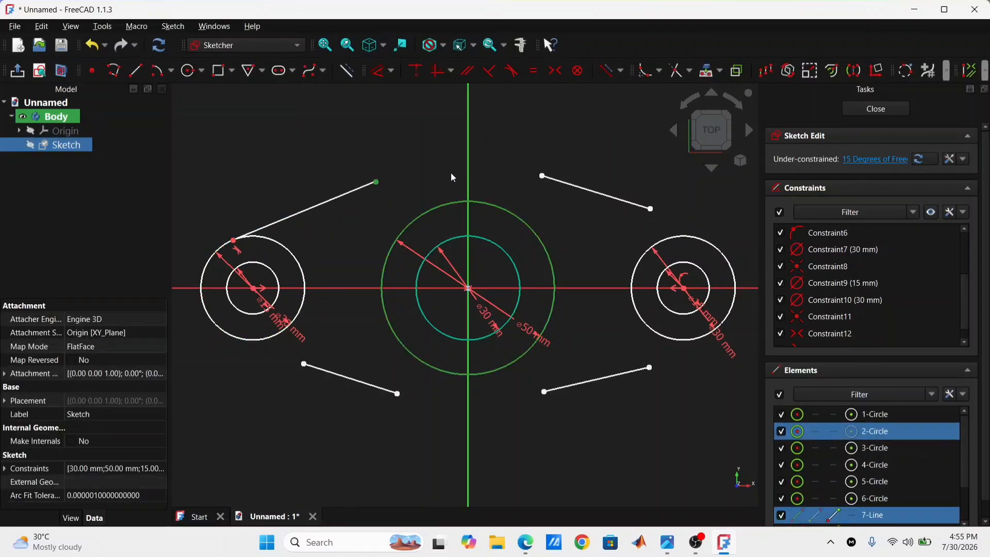
key(t)
- Make the upper-right line's endpoints tangent to the central 50 mm circle and the right 30 mm circle
click(542, 176)
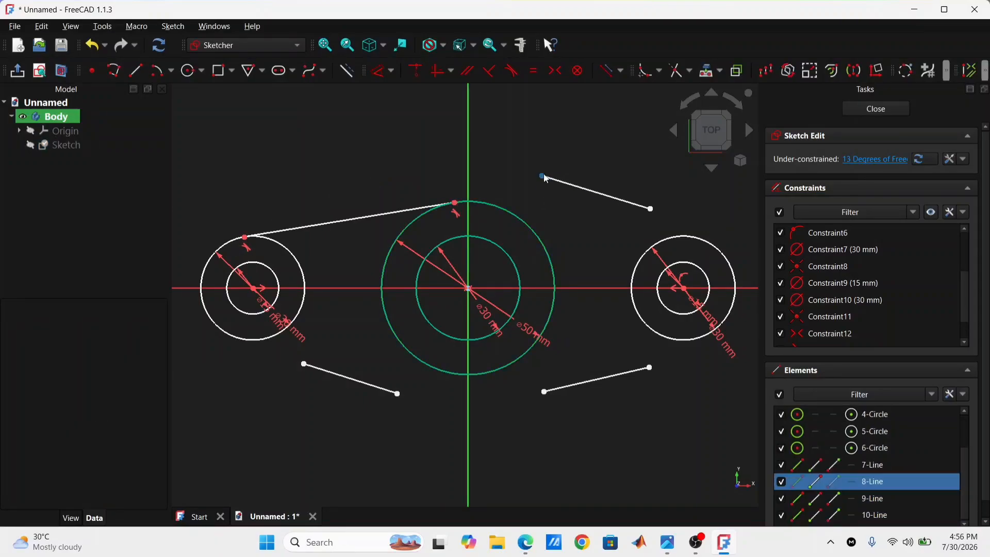
click(520, 220)
key(t)
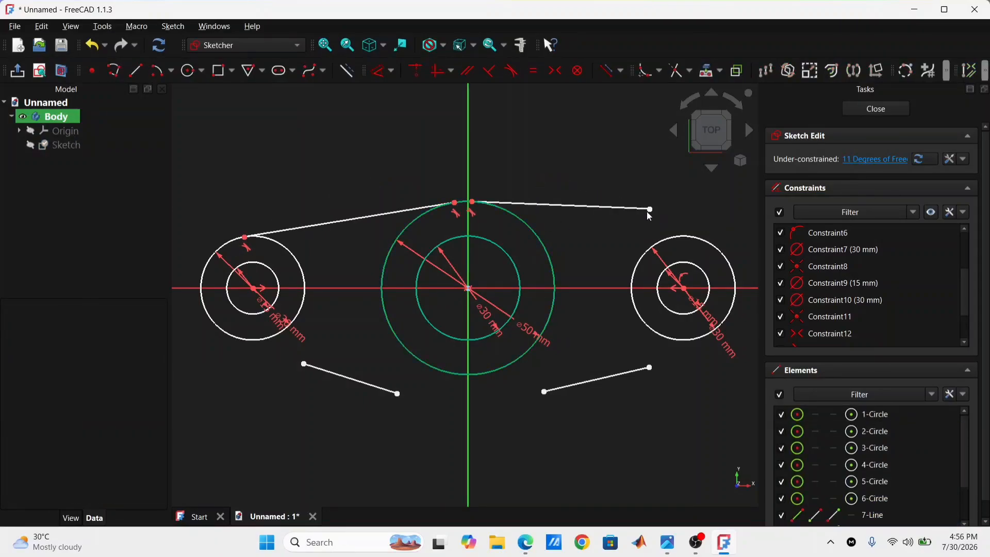
click(650, 209)
click(665, 238)
key(t)
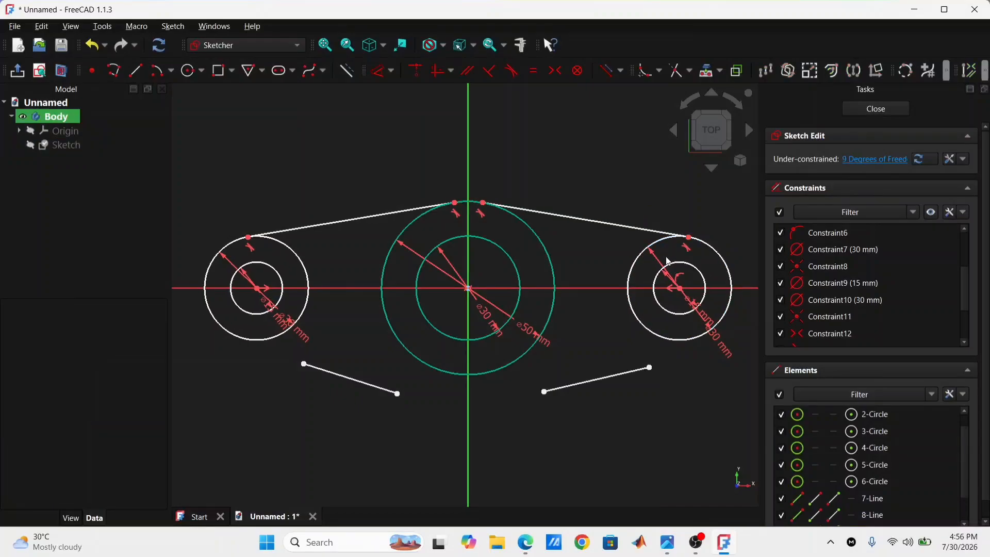
- Make the lower-right line's endpoints tangent to the right 30 mm circle and the central 50 mm circle
click(650, 368)
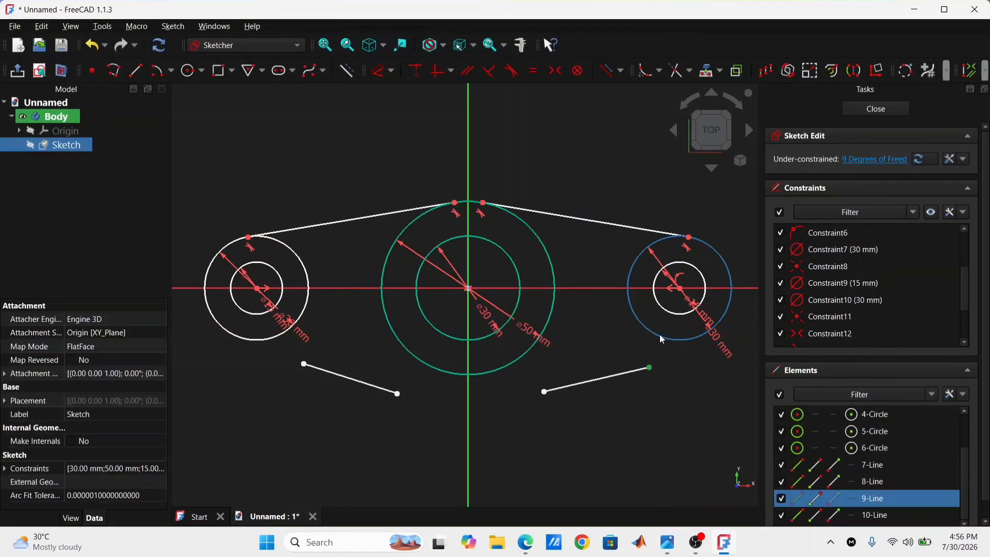
click(660, 334)
key(t)
click(544, 391)
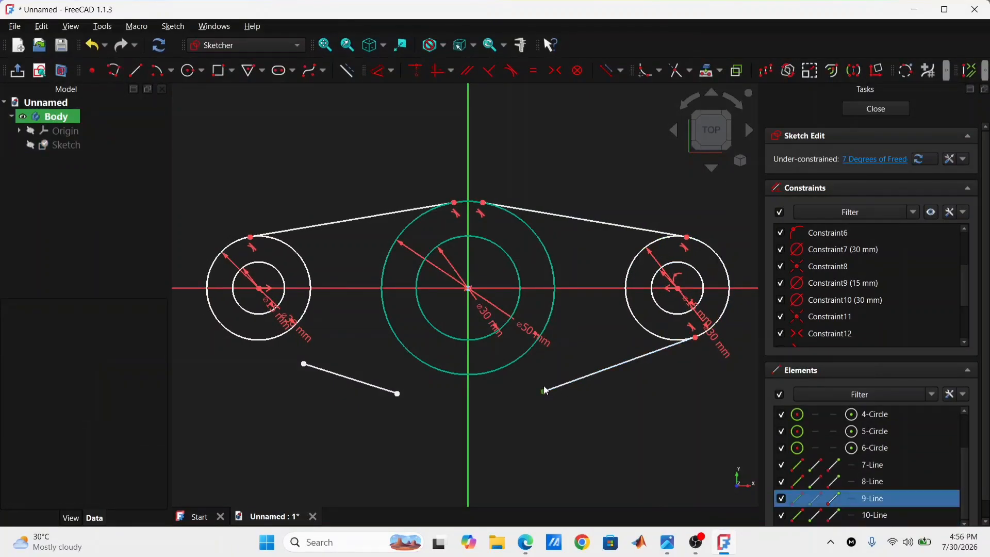
click(516, 364)
key(t)
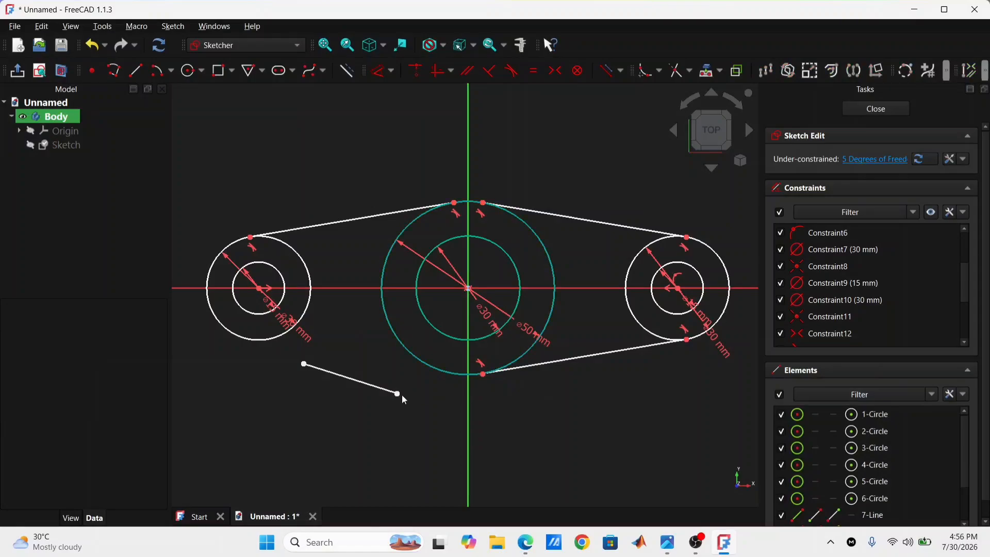
- Make the lower-left line's endpoints tangent to the central 50 mm circle and the left 30 mm circle
click(397, 394)
click(434, 368)
key(t)
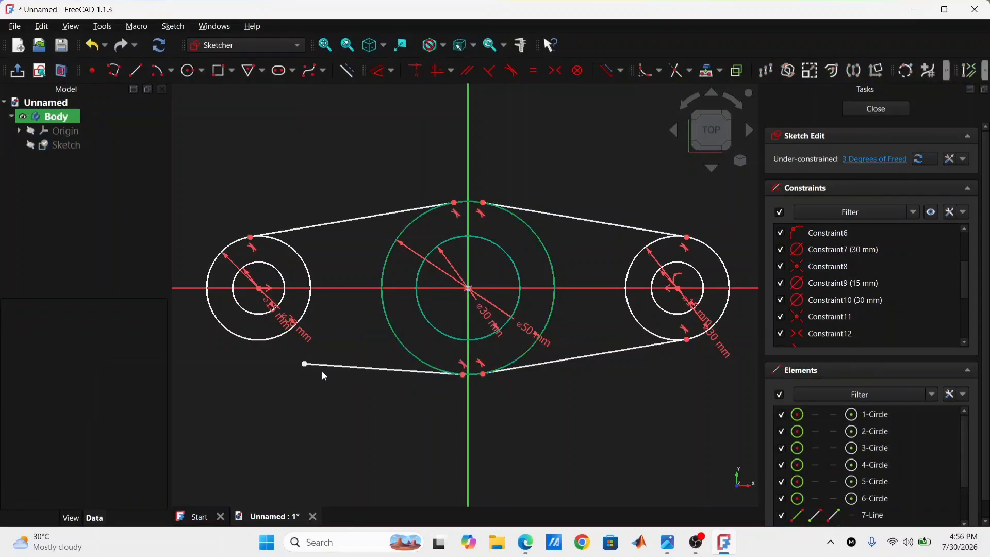
click(283, 334)
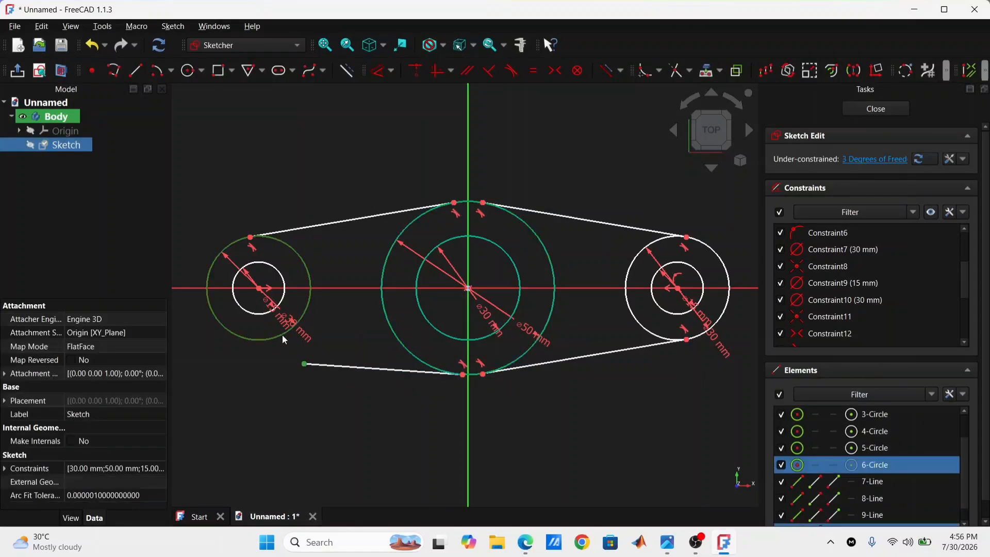
key(t)
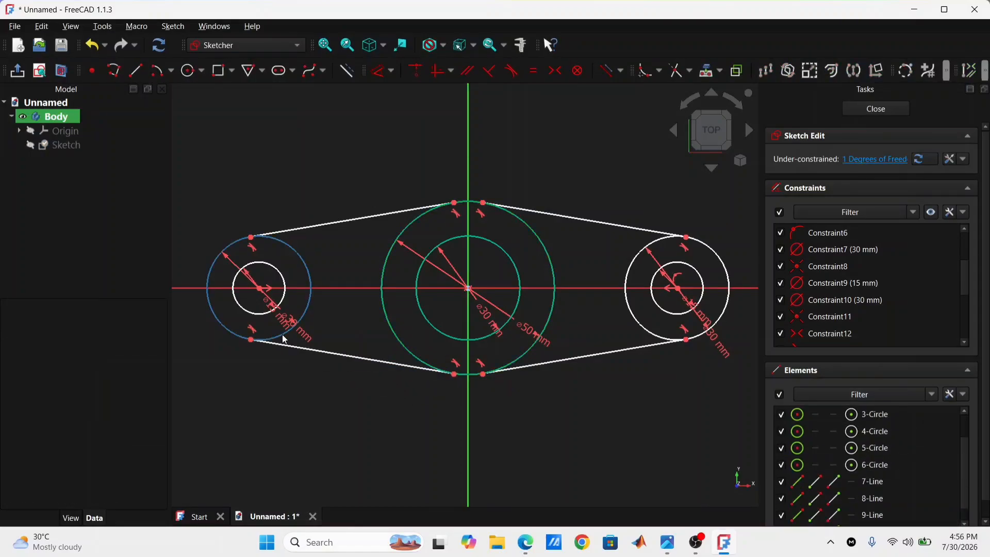
- Dimension the distance between the centres of the left and right circles as 120 mm
click(260, 289)
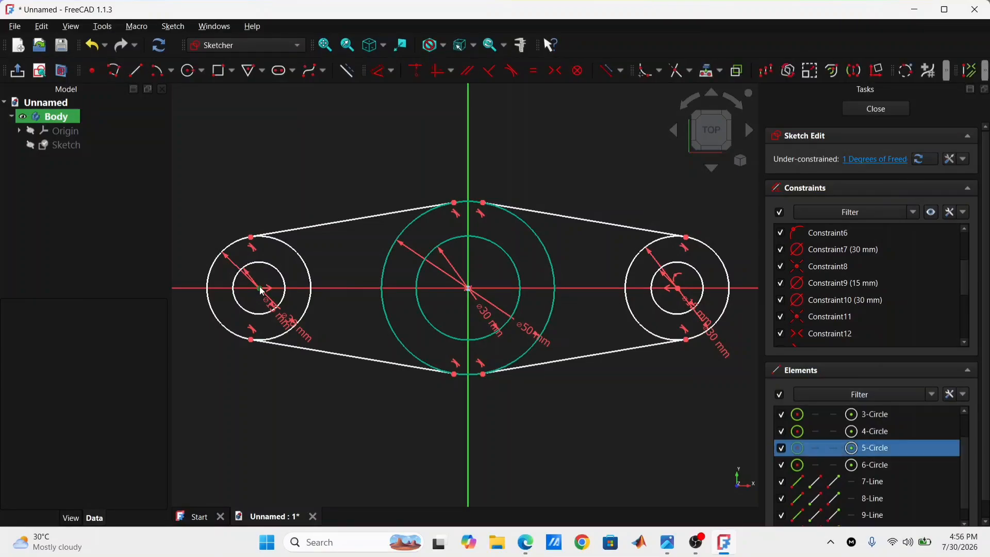
click(677, 289)
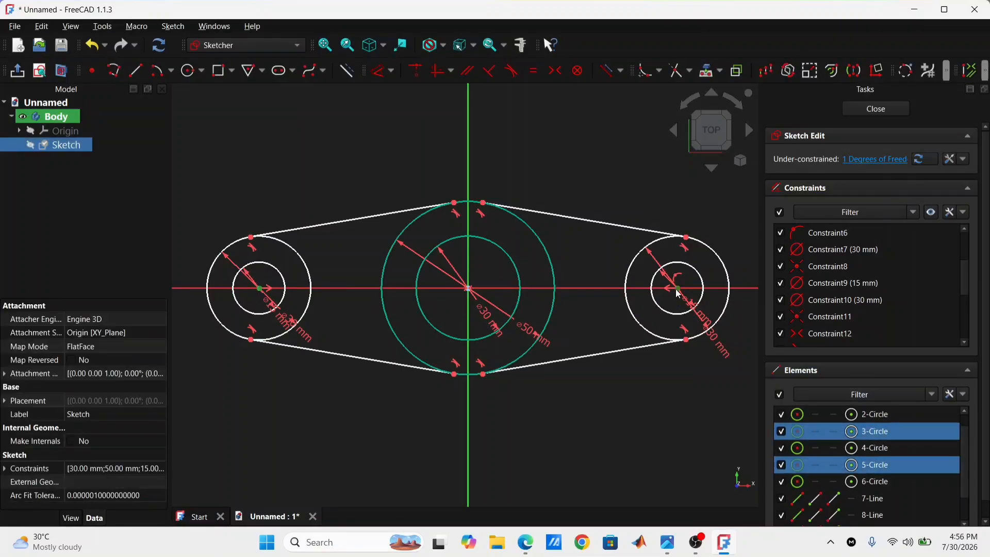
key(l)
double_click(480, 462)
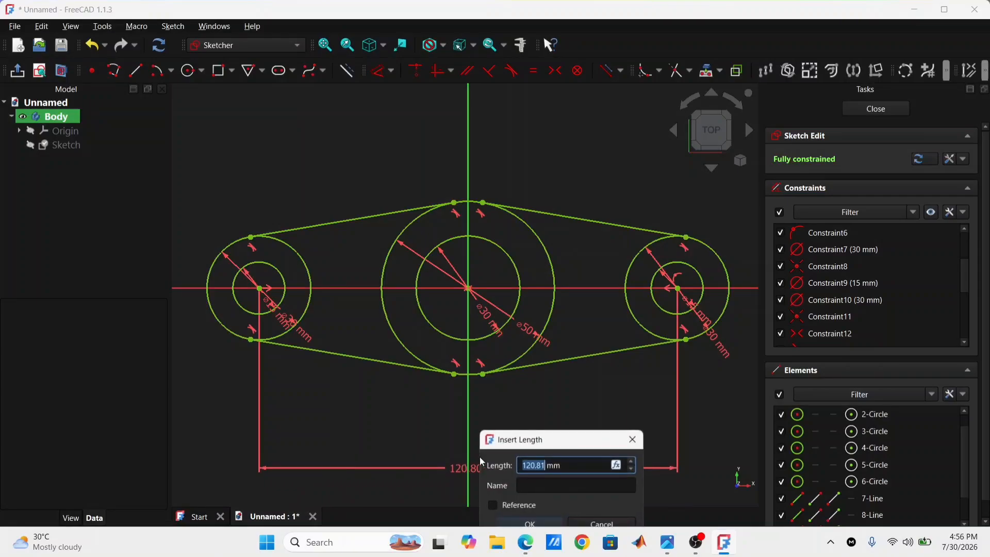
text(120)
key(Return)
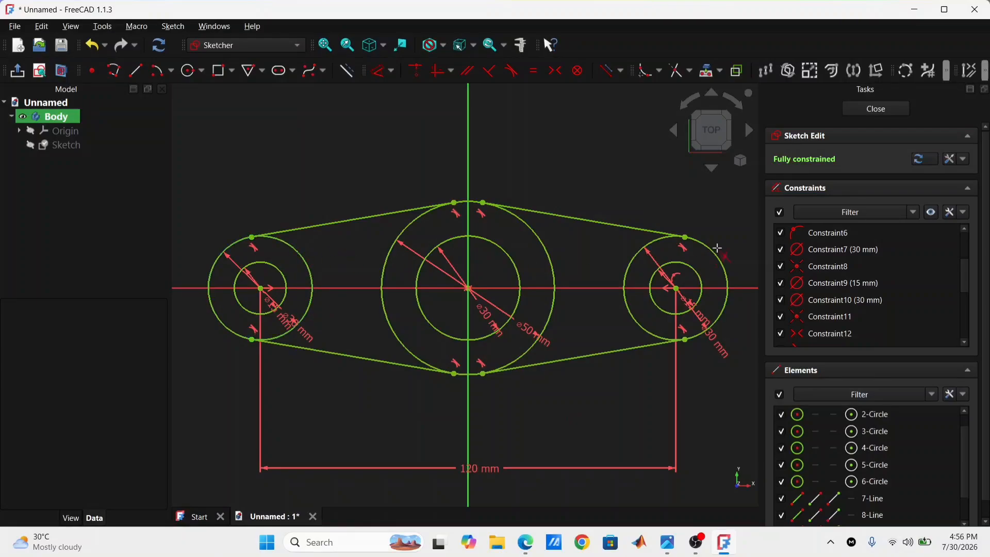
- Trim the inner parts of both outer 30 mm circles and the two side portions of the central 50 mm circle
click(630, 269)
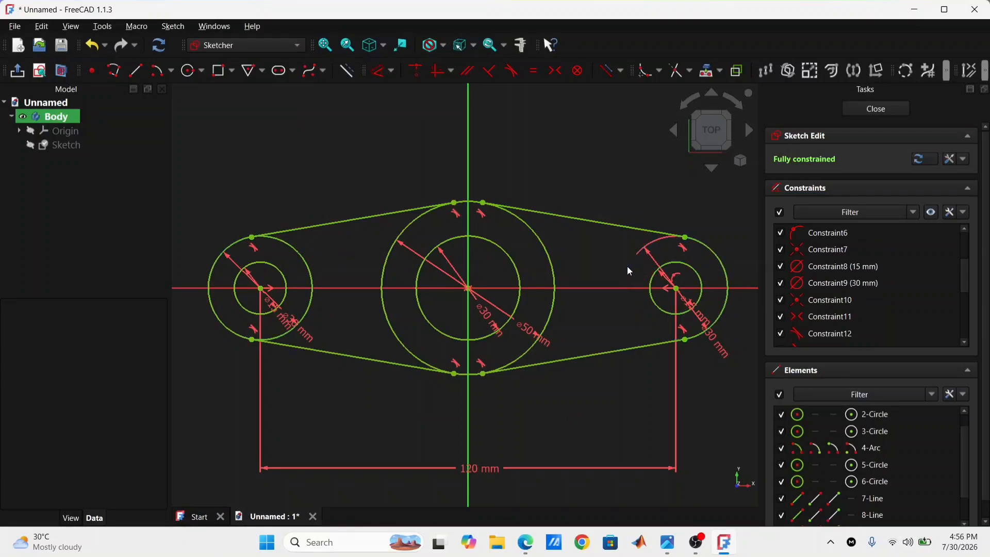
click(309, 271)
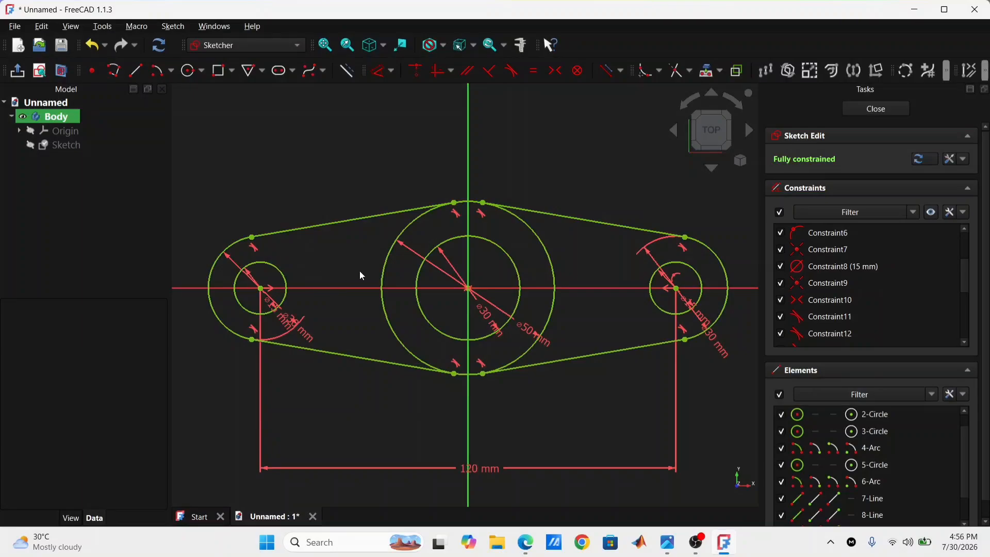
click(388, 257)
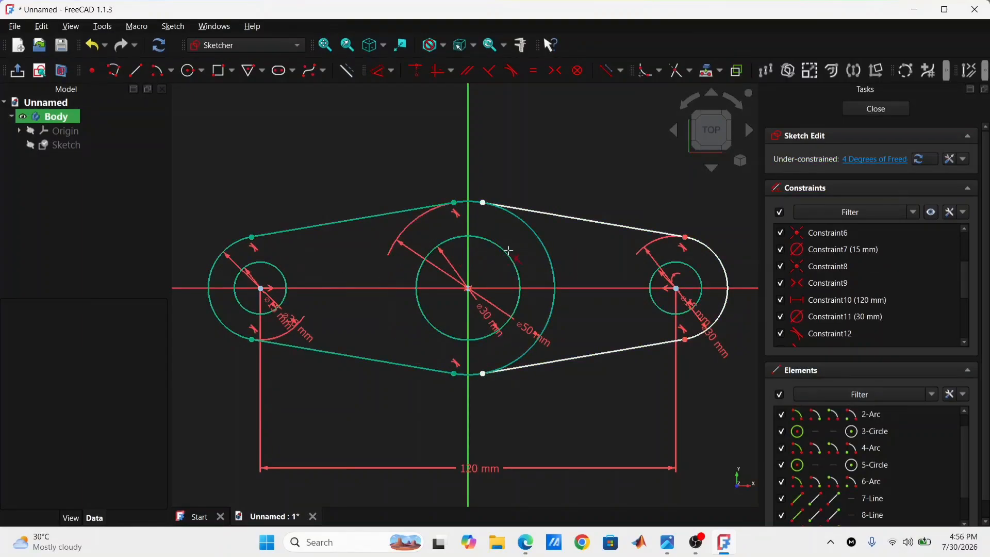
click(543, 255)
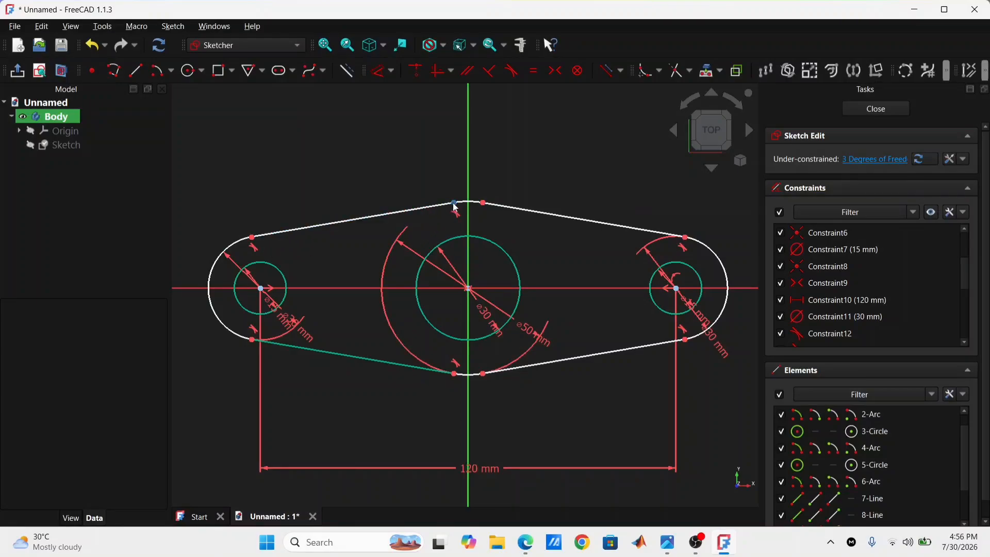
- Align the two endpoints of the upper central arc horizontally with a horizontal constraint
drag(454, 203, 449, 210)
drag(252, 241, 250, 238)
click(438, 195)
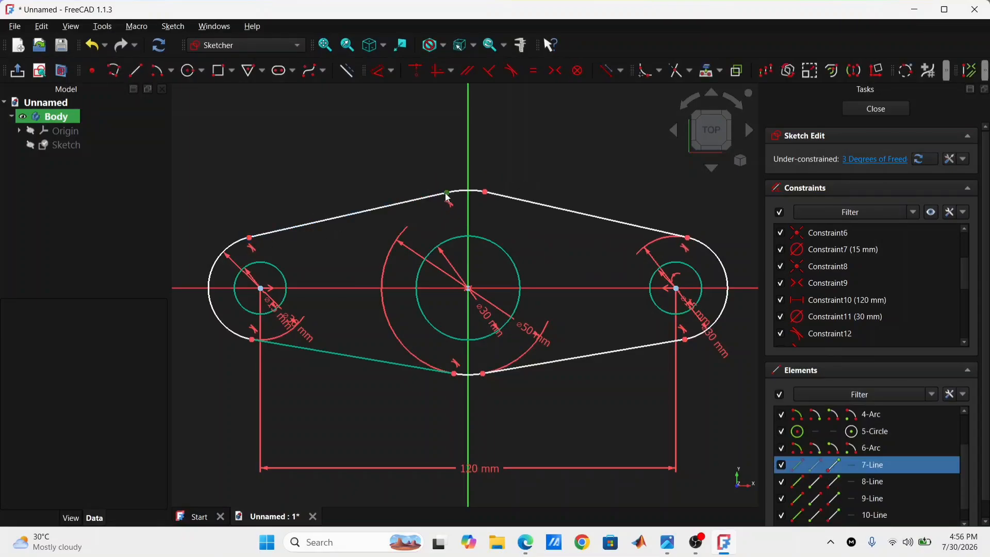
click(485, 193)
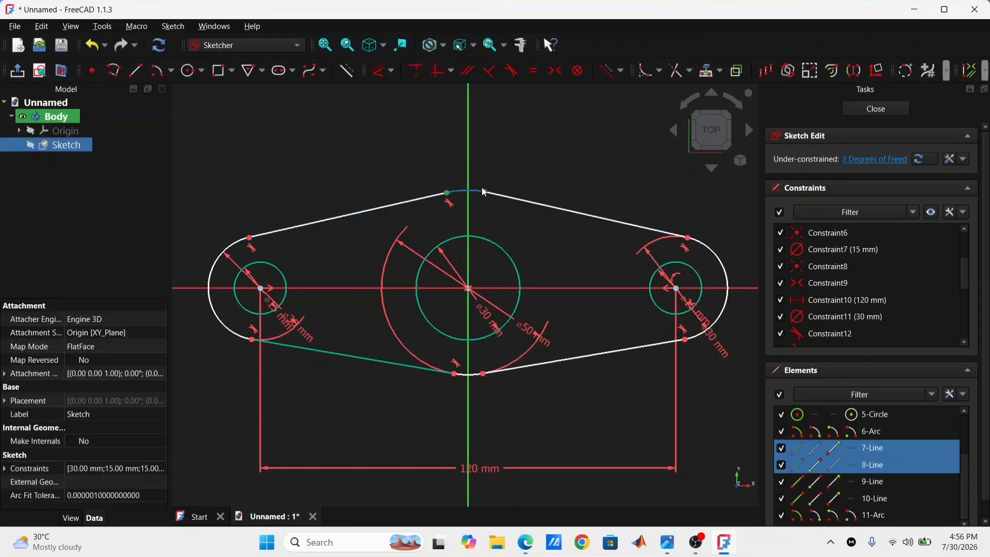
click(436, 75)
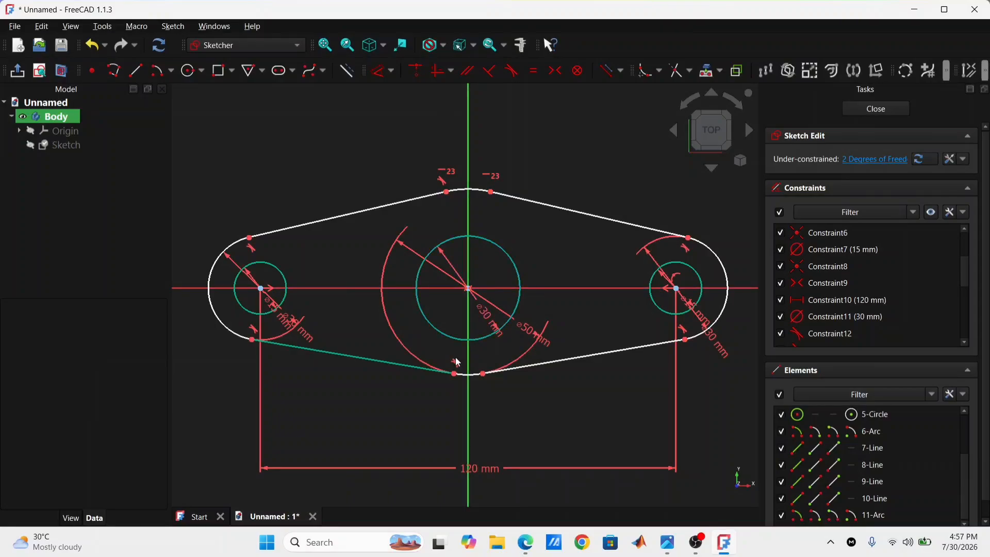
- Align the two endpoints of the lower central arc horizontally with a horizontal constraint
click(252, 339)
drag(252, 341, 247, 339)
drag(685, 340, 687, 338)
click(454, 374)
drag(455, 380, 490, 372)
click(490, 372)
click(454, 374)
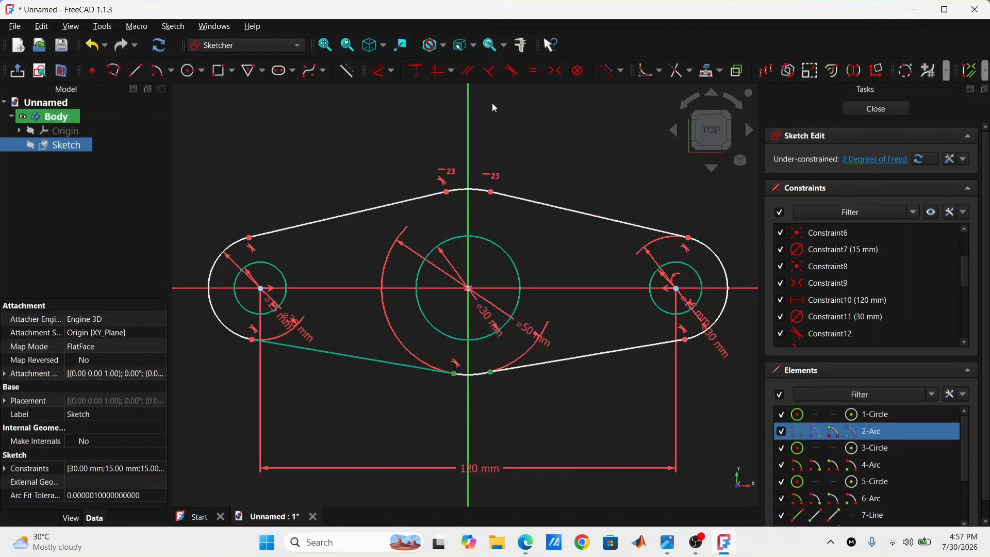
click(489, 75)
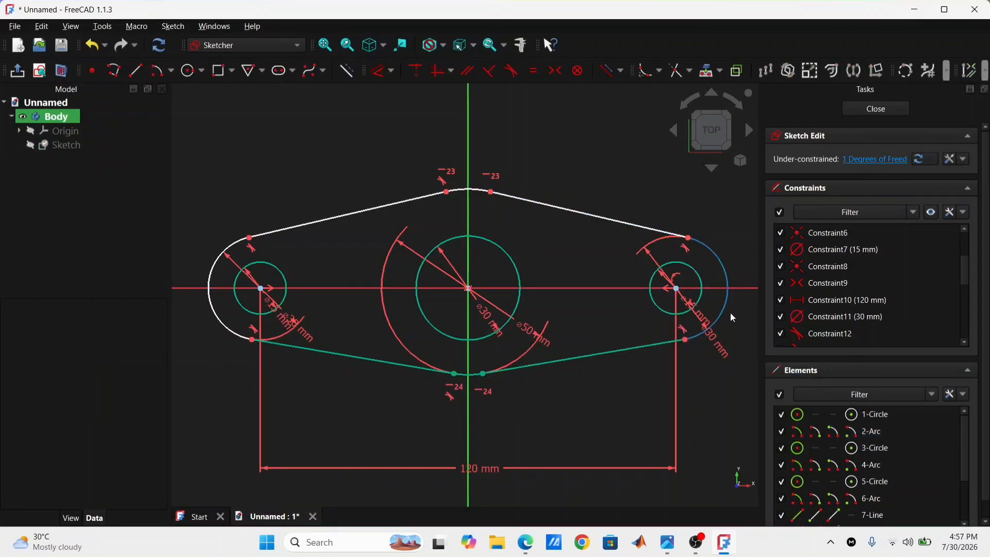
- Examine which outline elements are still under-constrained by highlighting them, toggling their visibility and moving their endpoints
click(858, 160)
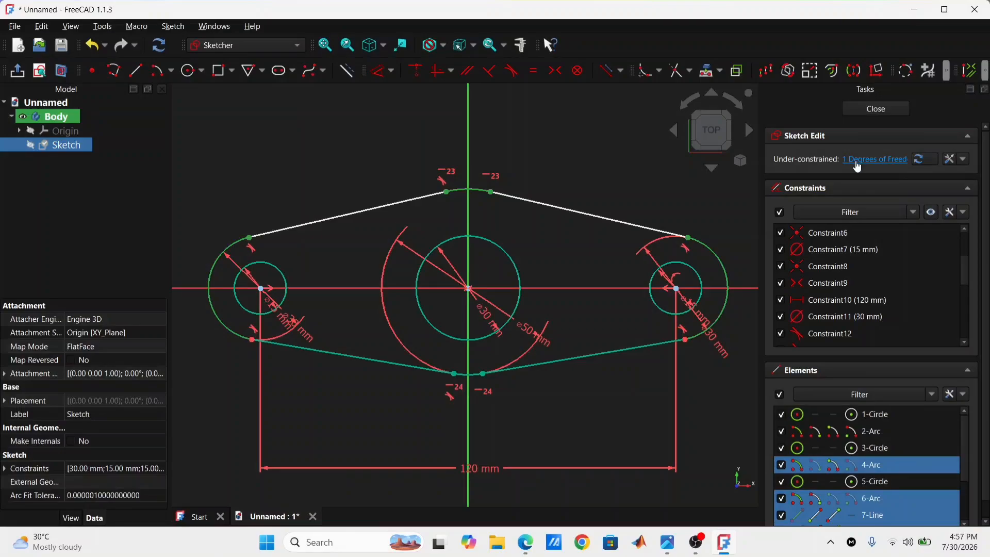
click(783, 464)
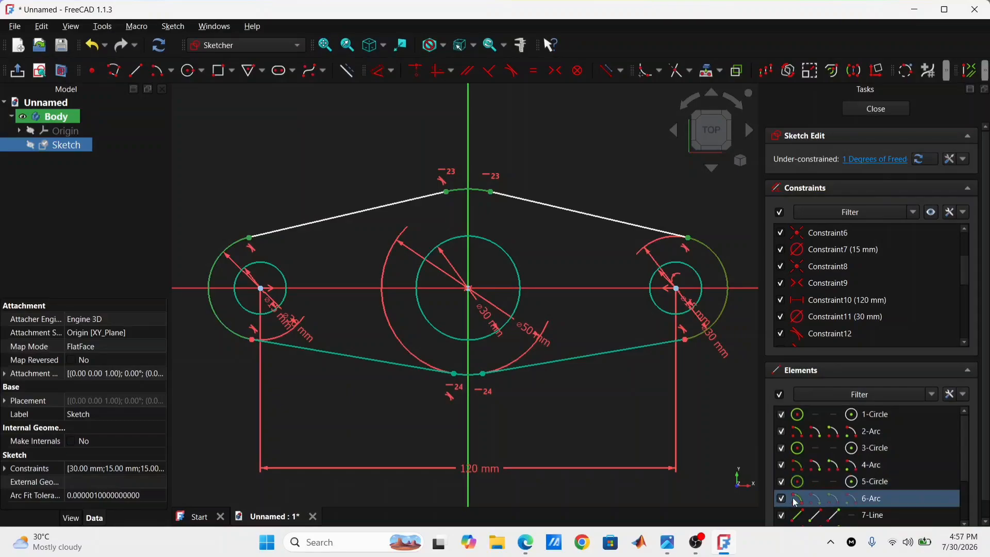
click(859, 159)
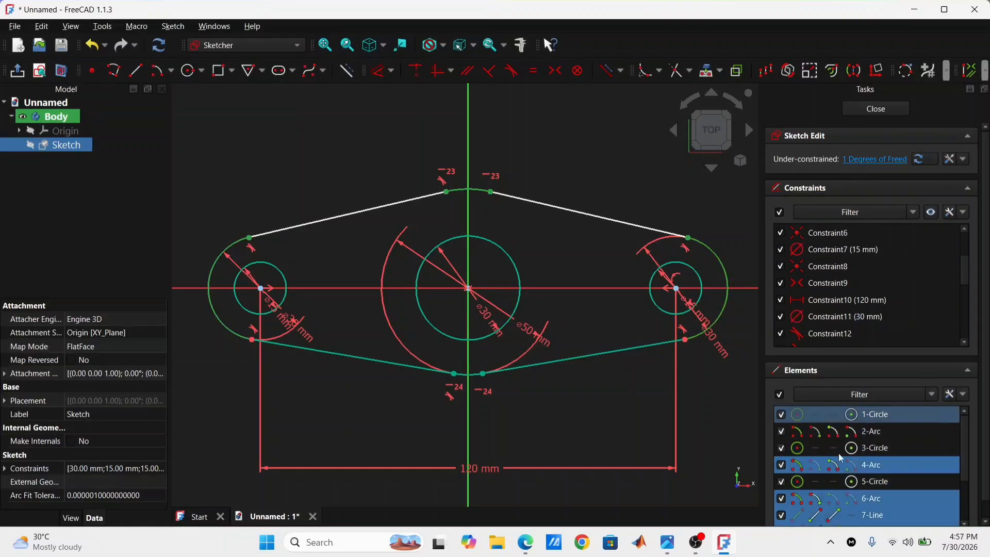
click(780, 499)
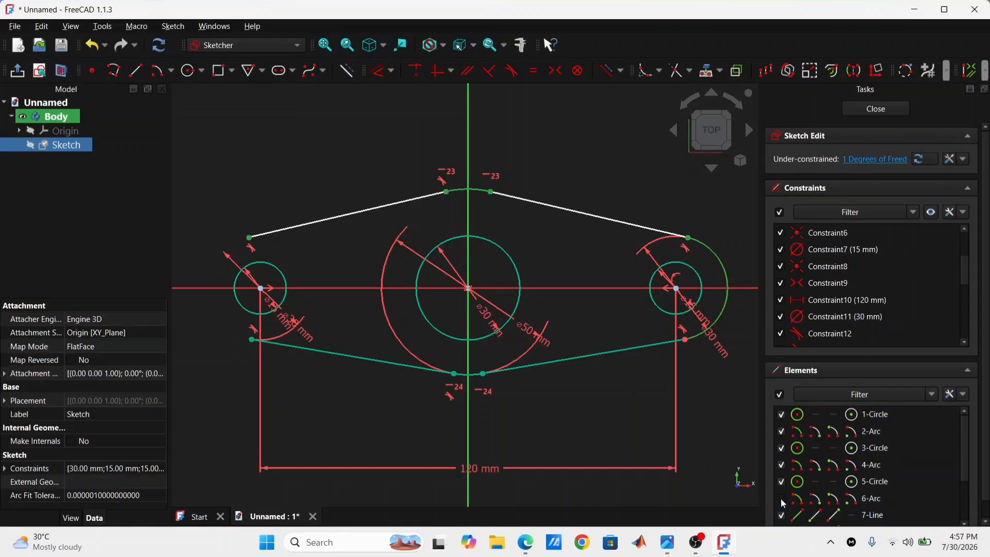
click(781, 498)
click(781, 514)
click(780, 514)
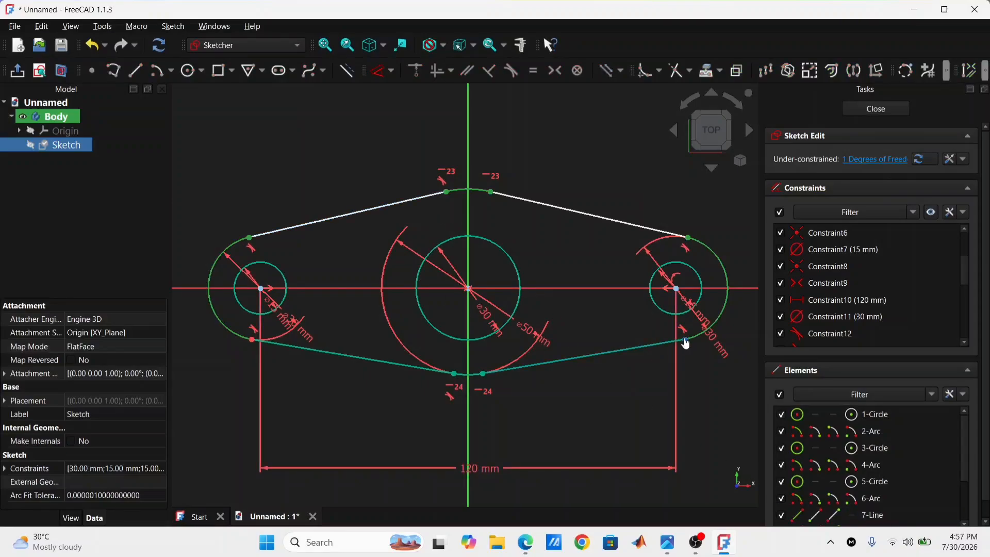
drag(683, 339, 660, 345)
drag(249, 238, 248, 242)
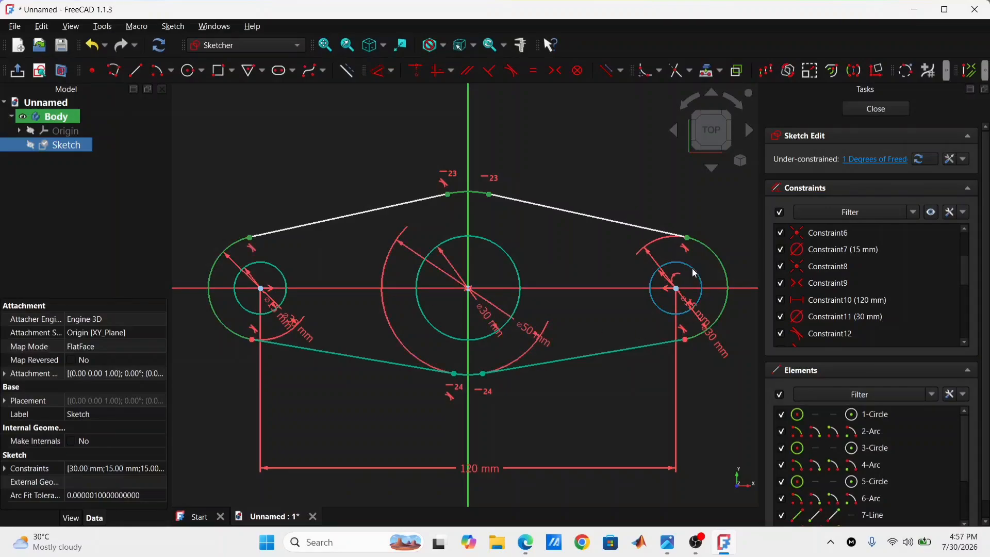
- Align the upper and lower endpoints of the right end arc with a vertical constraint
click(686, 240)
click(688, 239)
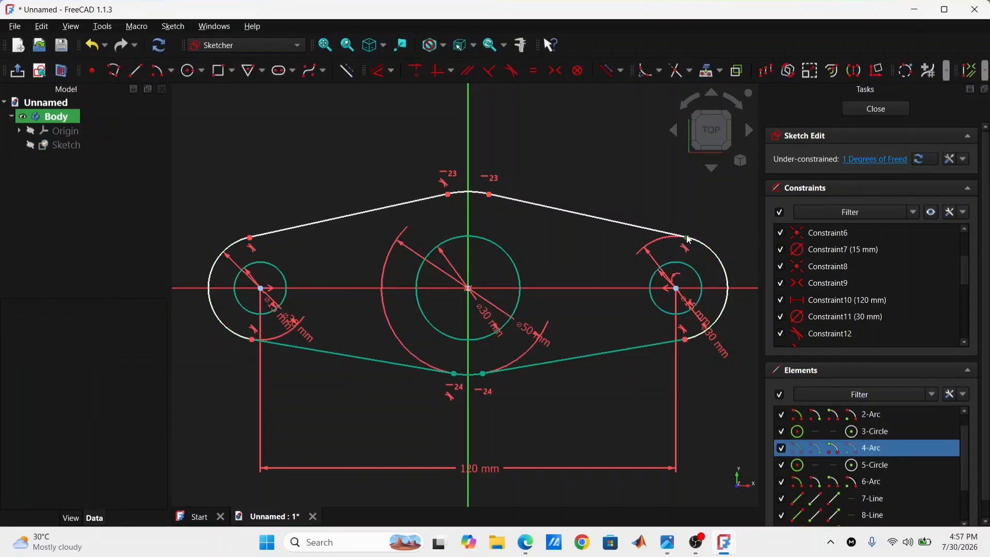
click(687, 247)
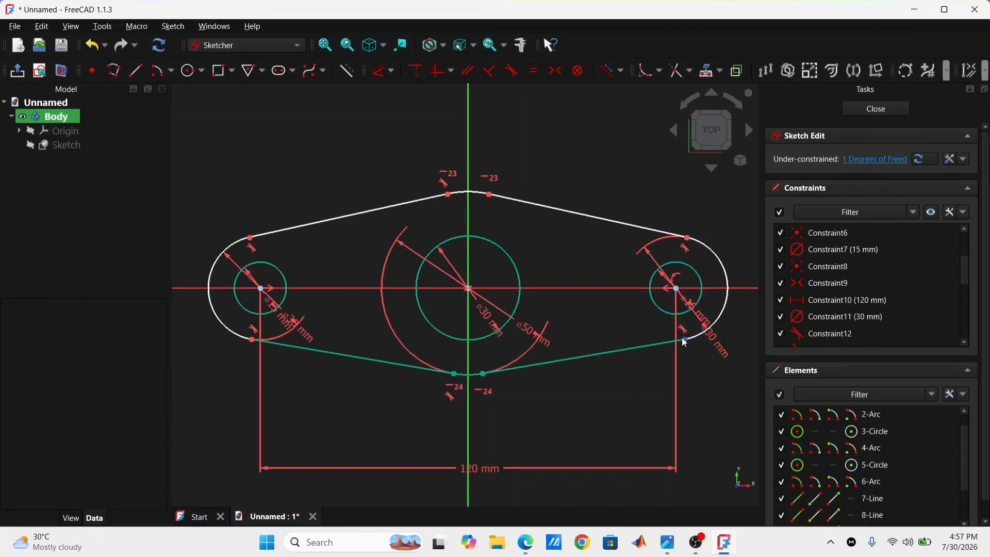
click(683, 336)
click(688, 239)
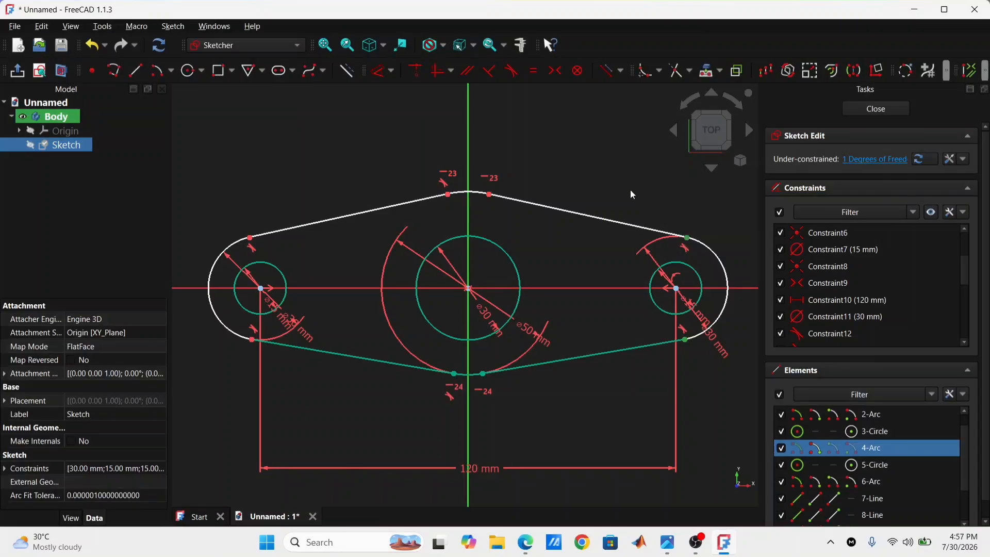
click(436, 78)
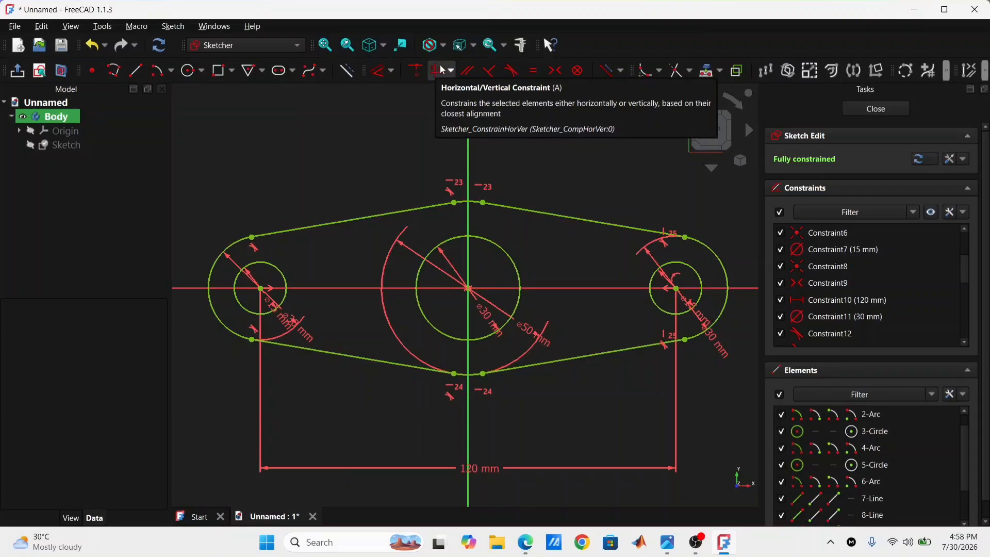
- Close the sketch and pad the link profile one-sided to a length of 10 mm
click(903, 110)
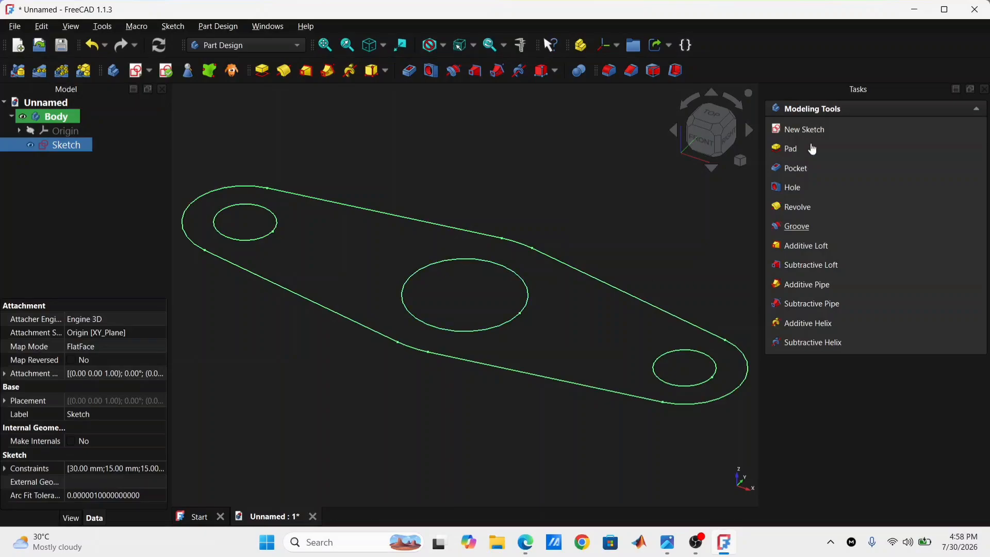
click(262, 70)
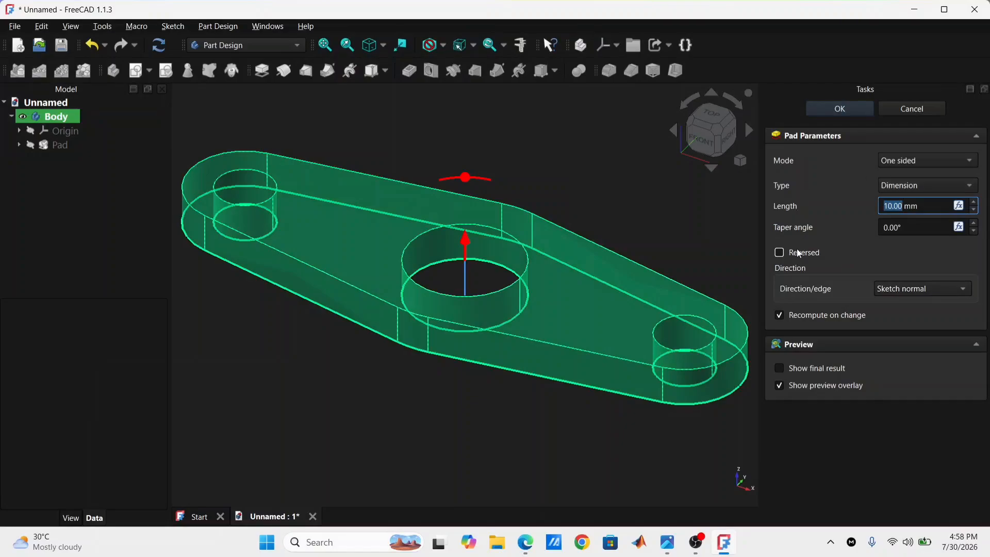
click(838, 109)
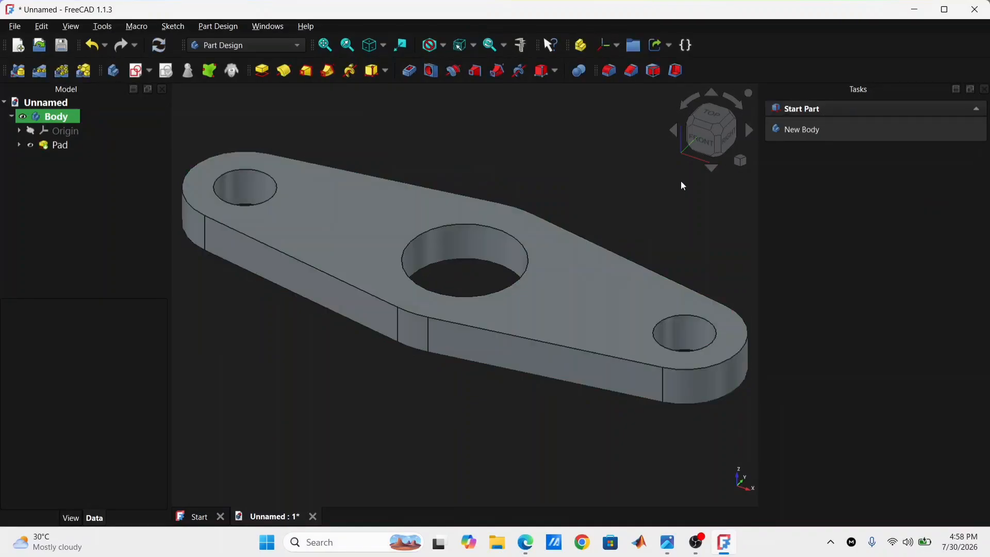
- Check the padded plate against the reference image 4.png of the finished part, then return to FreeCAD
scroll(522, 203, down, 2)
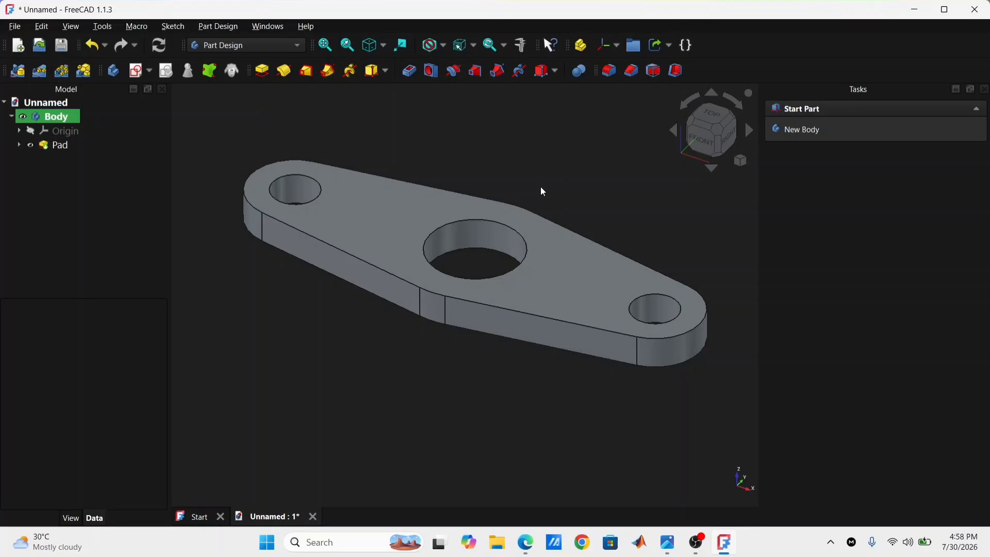
click(667, 541)
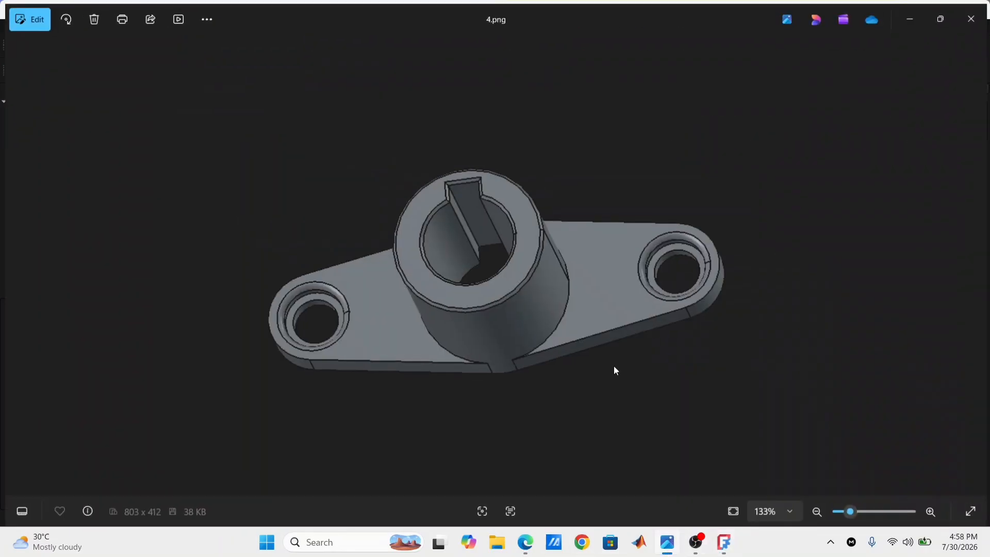
click(912, 15)
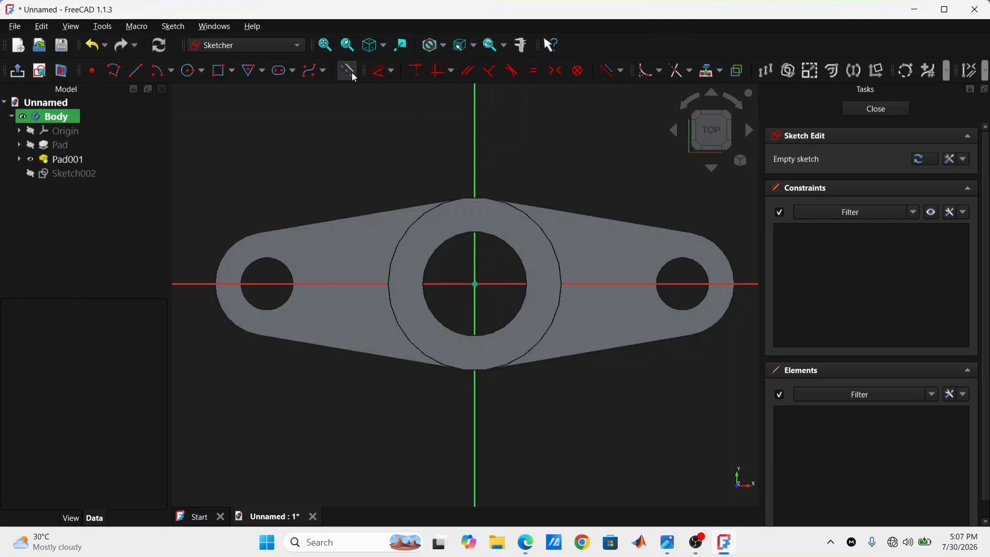
- Project the circular edges of both end holes into the sketch as external geometry
click(701, 73)
click(283, 263)
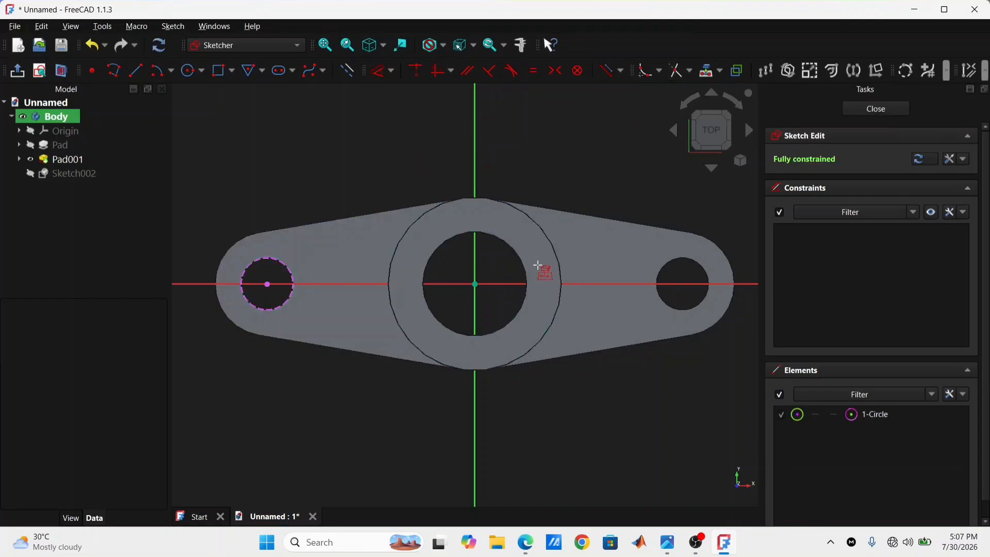
click(673, 260)
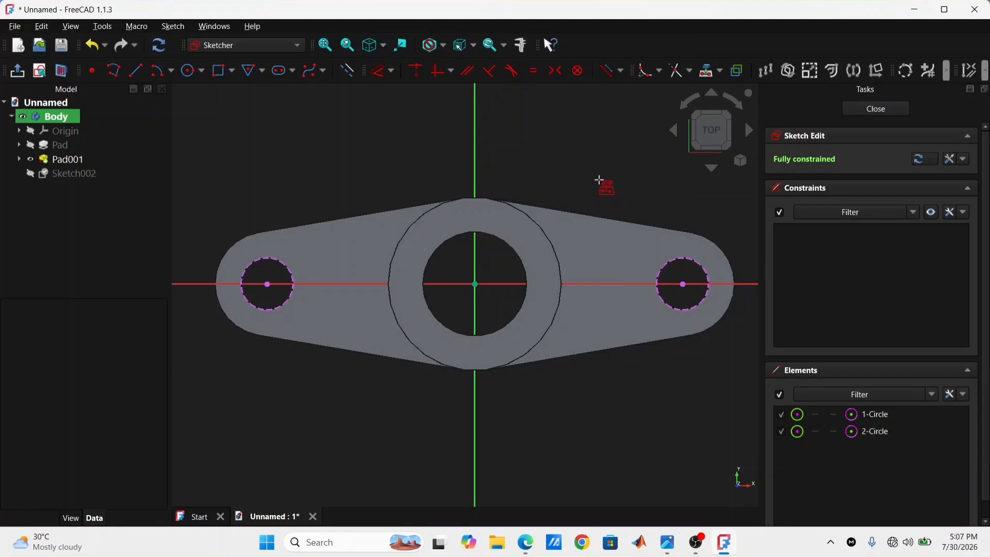
key(Escape)
- Draw a 20 mm diameter circle concentric with each of the two projected end holes
click(187, 74)
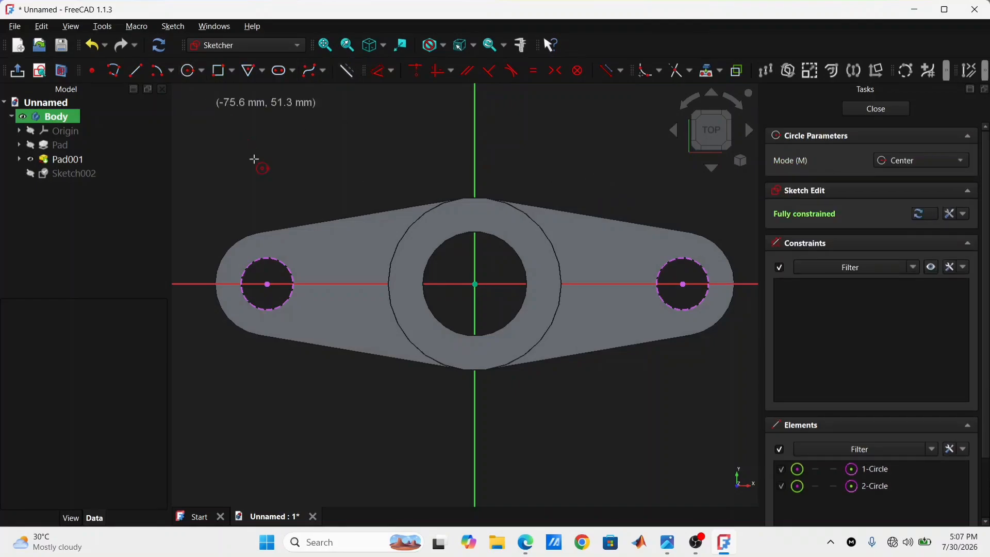
click(268, 283)
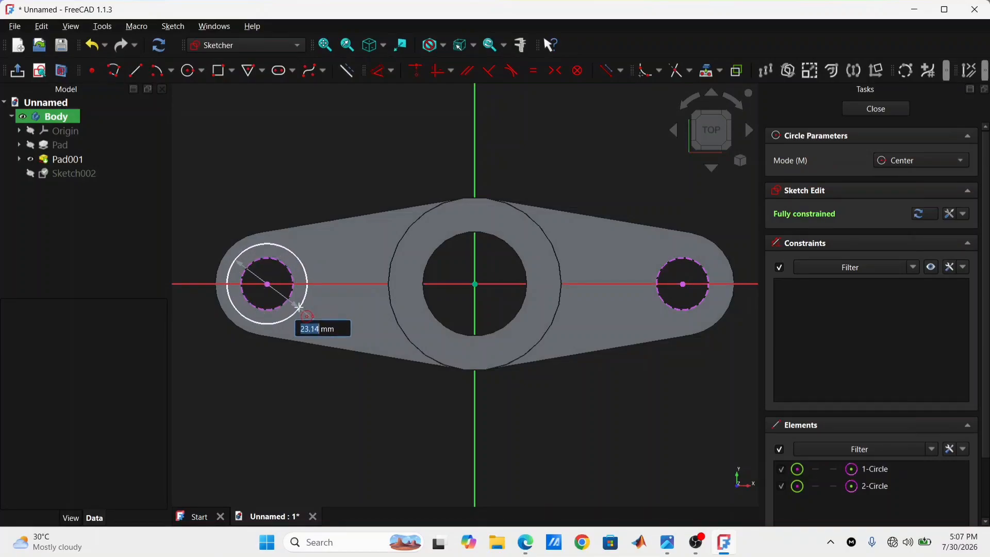
text(20)
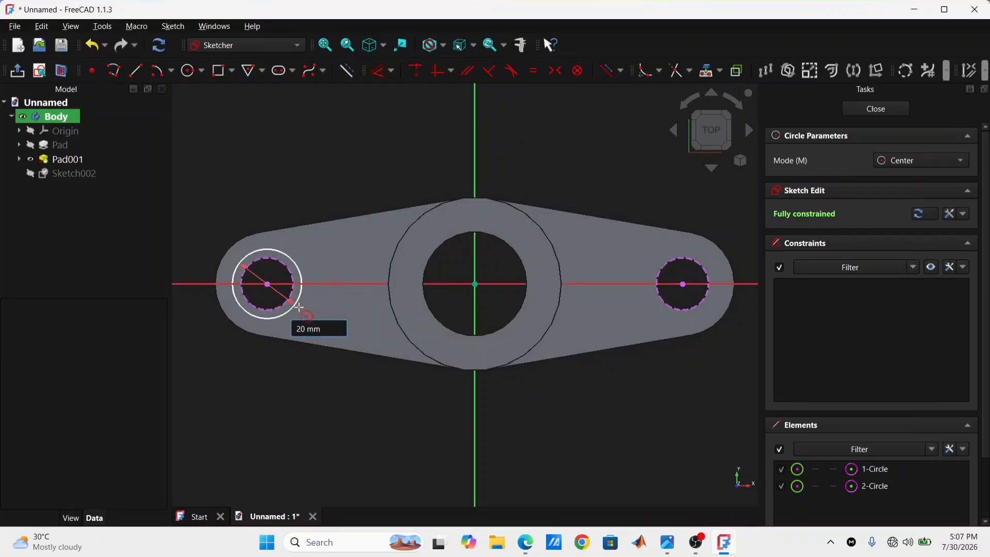
key(Return)
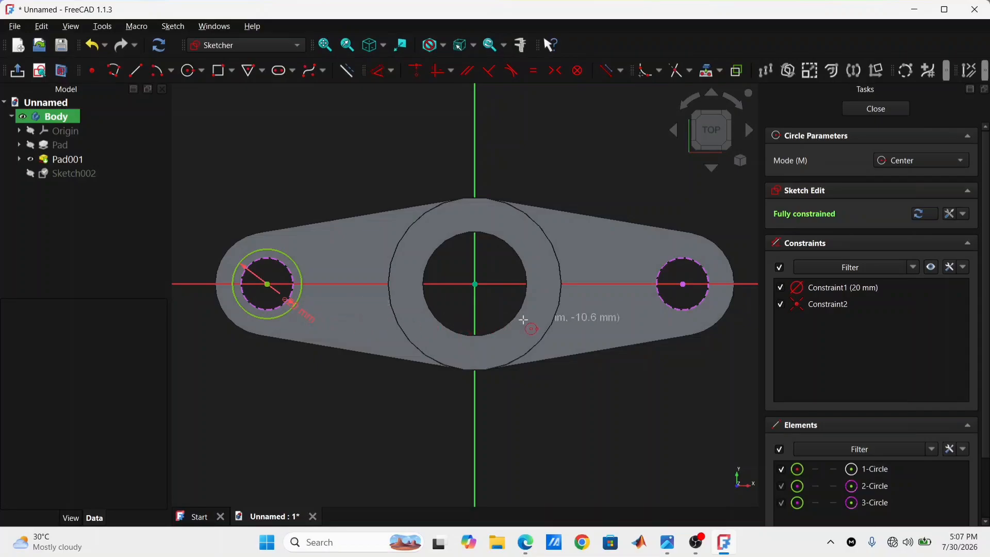
click(681, 285)
text(20)
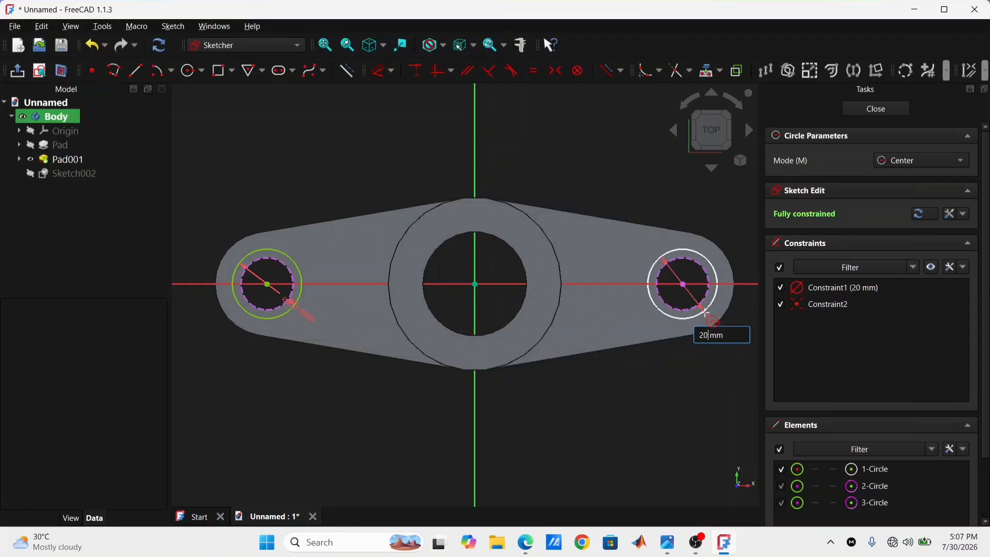
key(Return)
key(Escape)
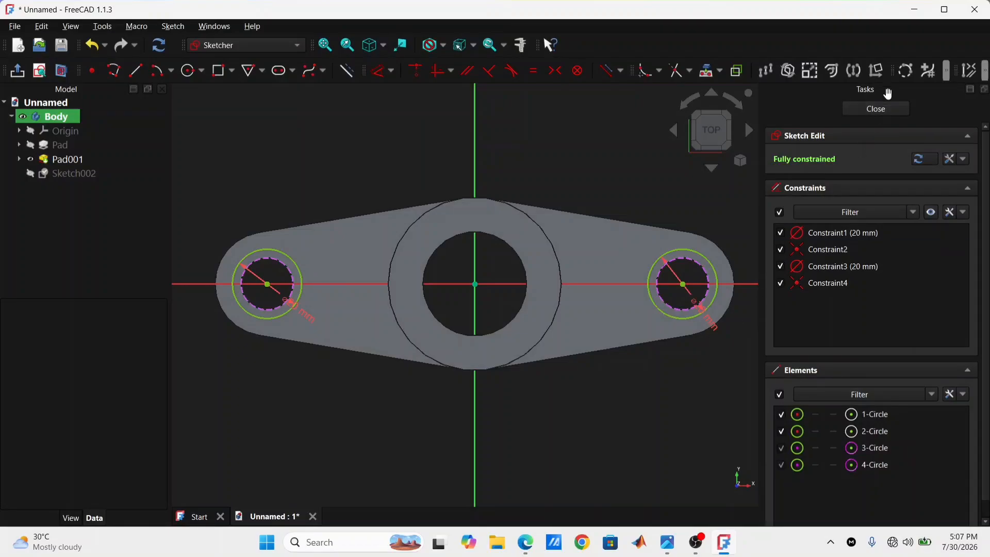
- Close the sketch and pocket the two circles one-sided to a depth of 5 mm to recess the end holes
click(883, 107)
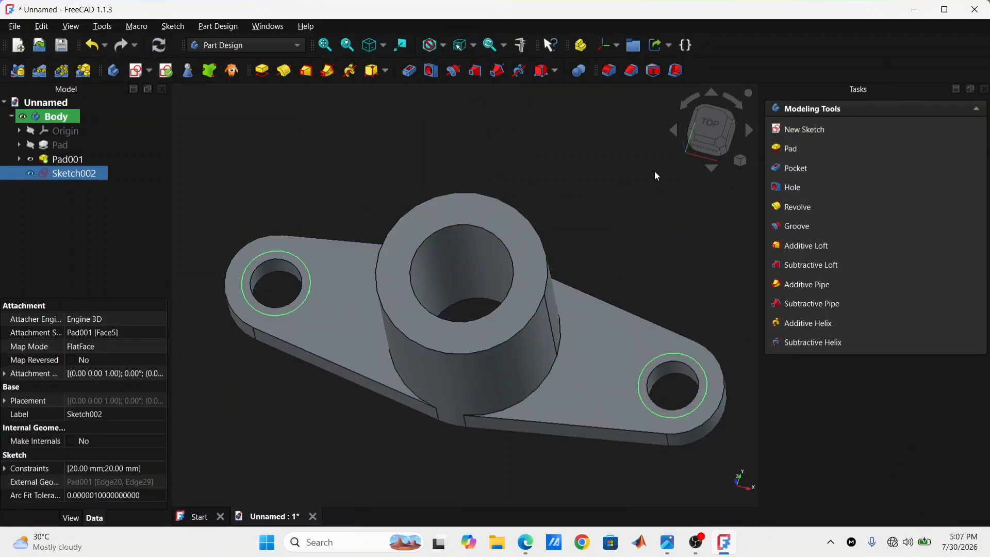
click(408, 72)
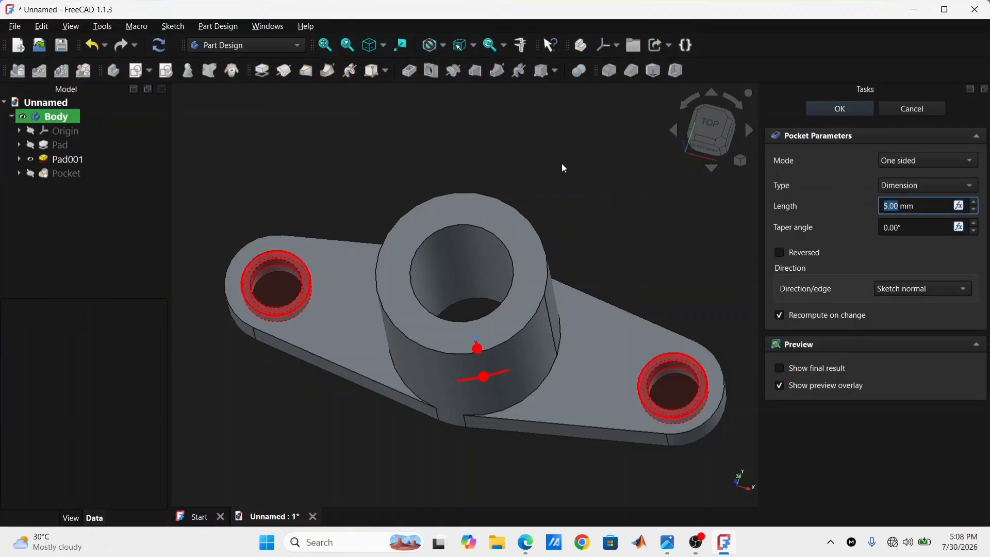
text(5)
click(859, 253)
click(840, 108)
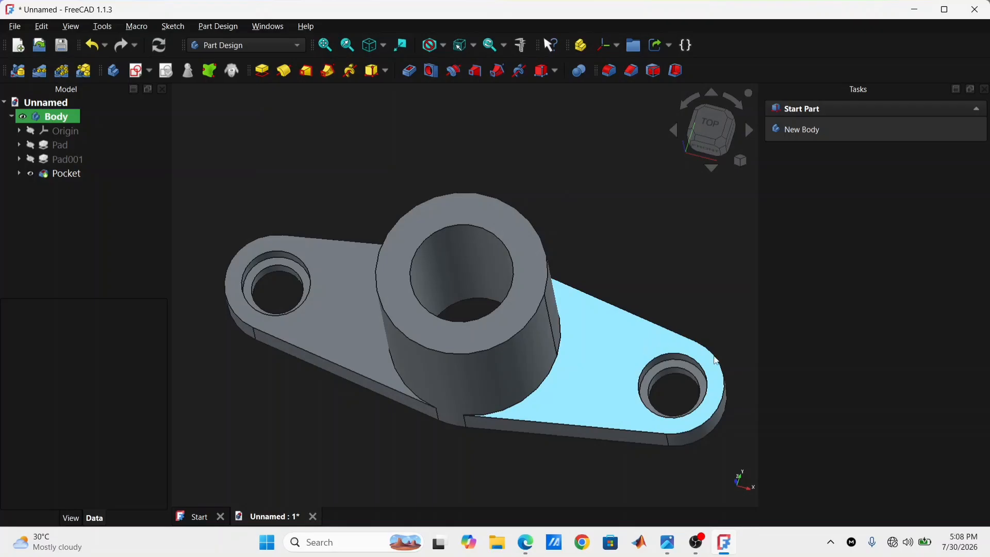
- Check the recessed end holes and the hub's keyway against the reference image 4.png, then return to FreeCAD
click(668, 543)
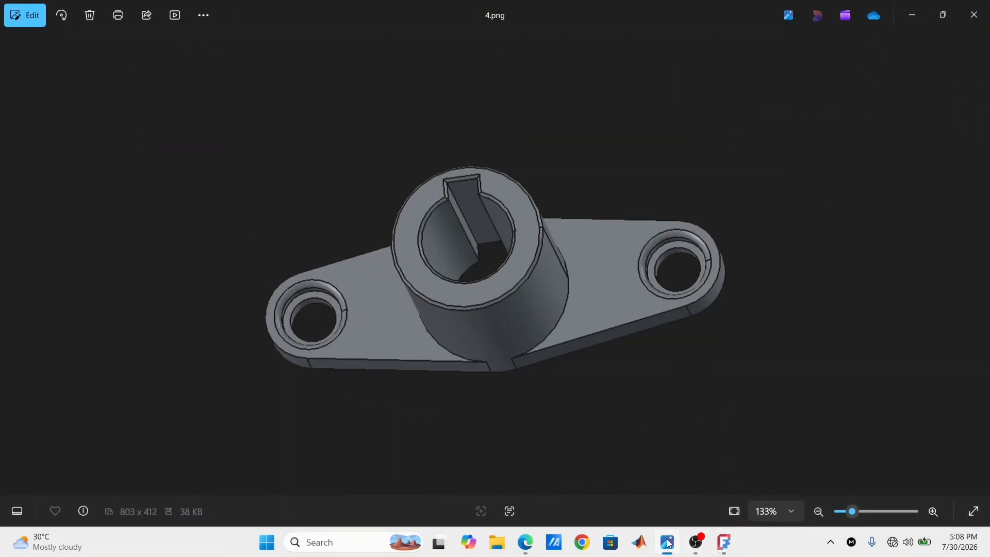
click(668, 543)
click(668, 543)
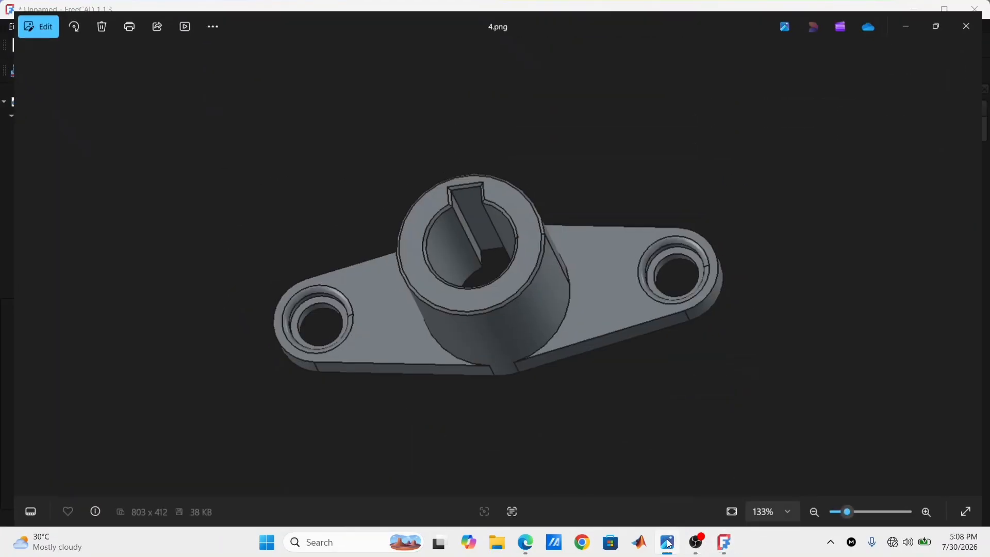
click(668, 543)
click(668, 543)
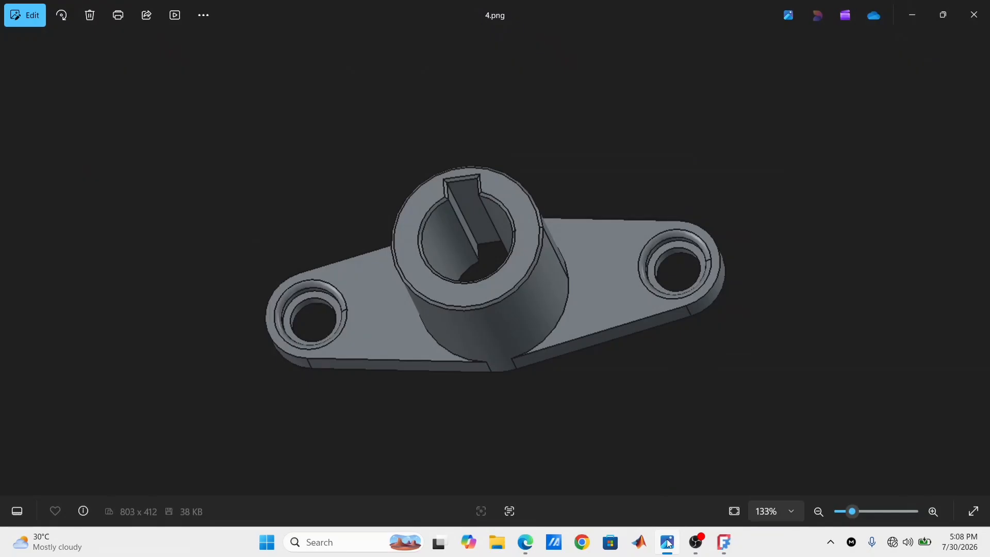
click(668, 543)
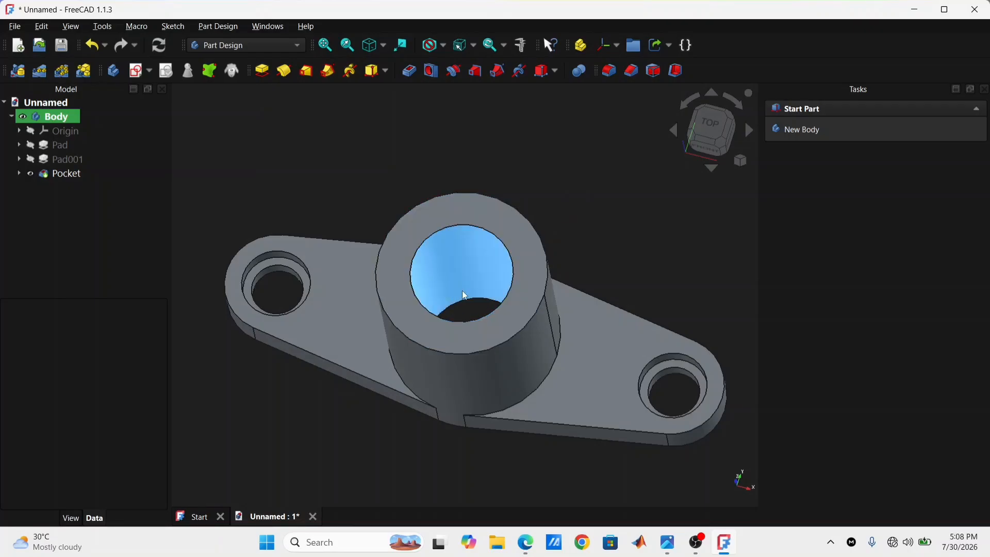
- Start a sketch on the hub's top face and draw a centered rectangle 10 mm wide and 15 mm high, centred on the vertical axis
click(484, 216)
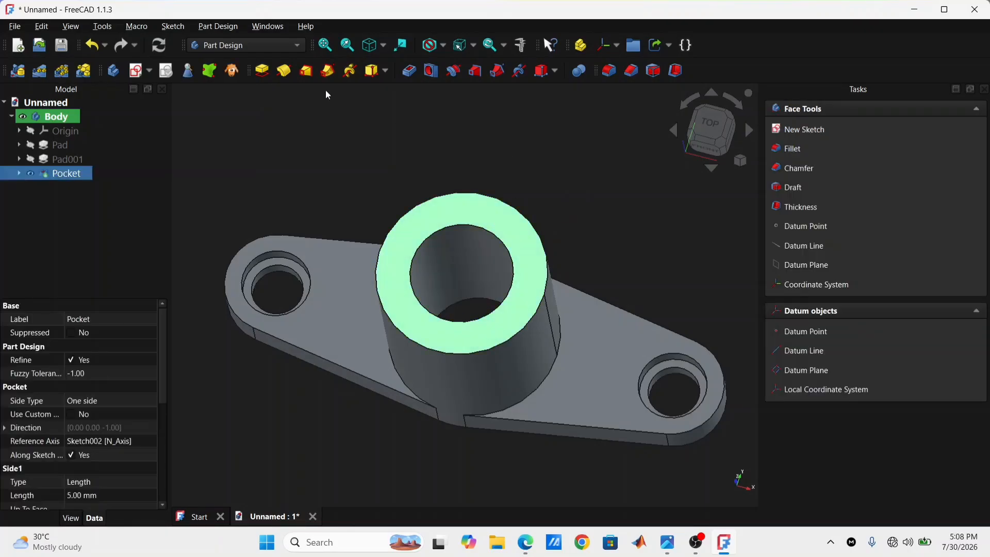
click(135, 70)
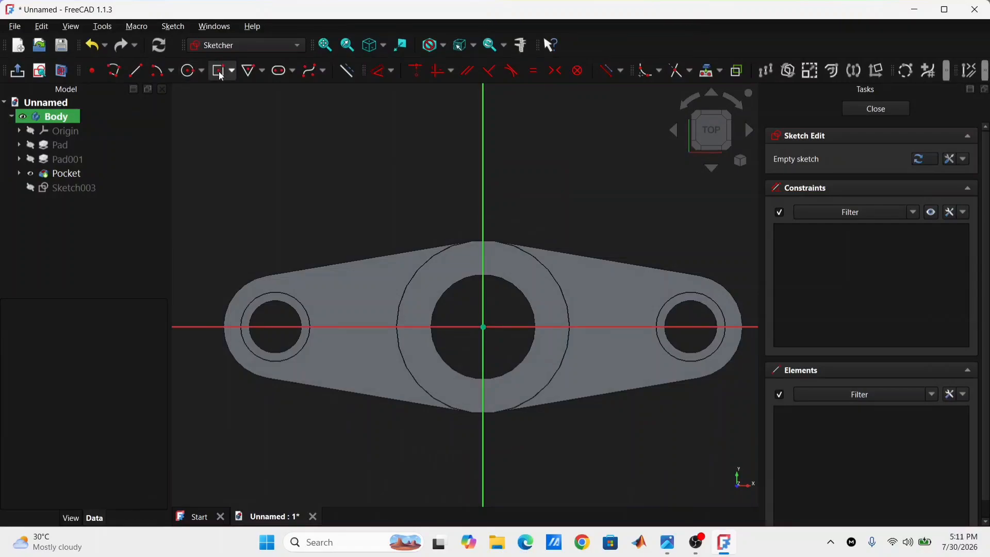
click(231, 71)
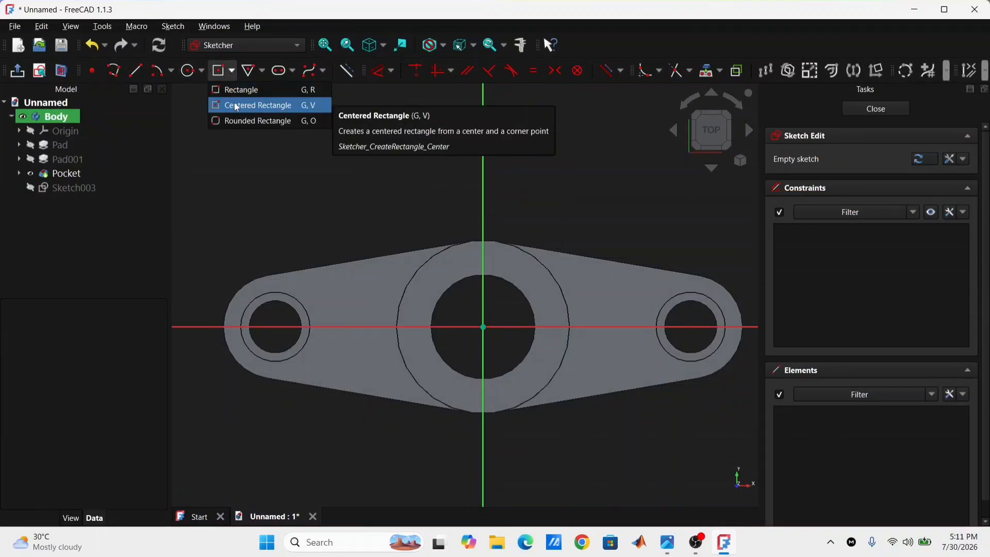
click(261, 103)
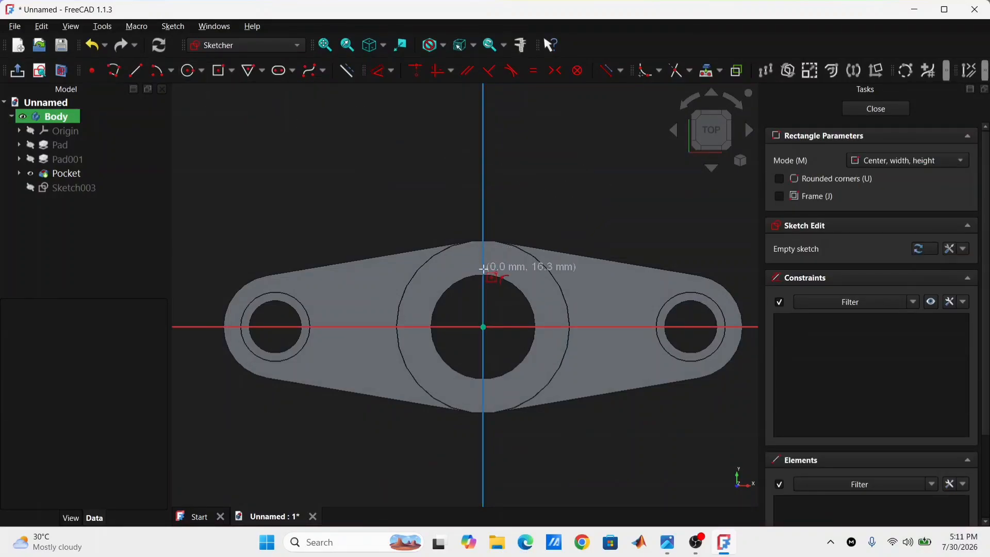
click(483, 276)
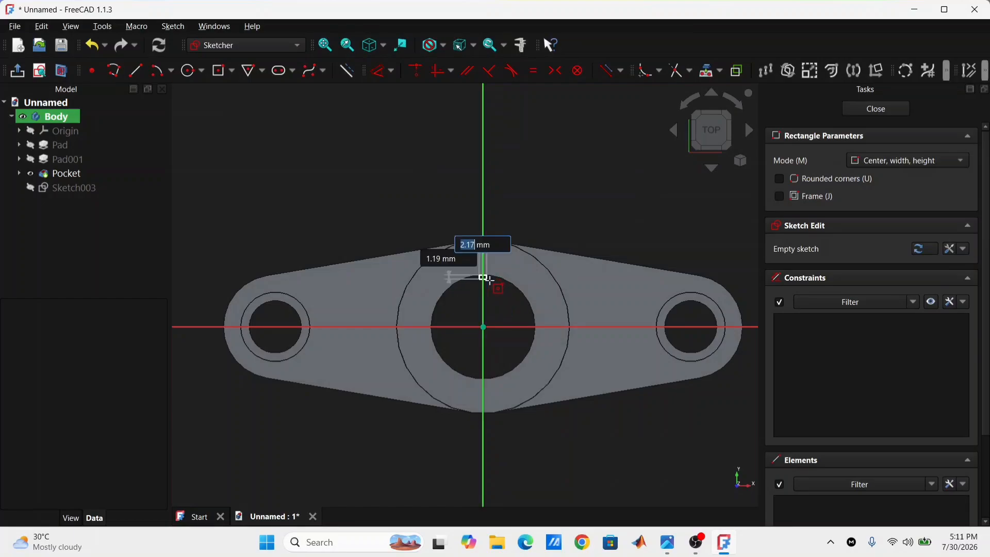
text(1)
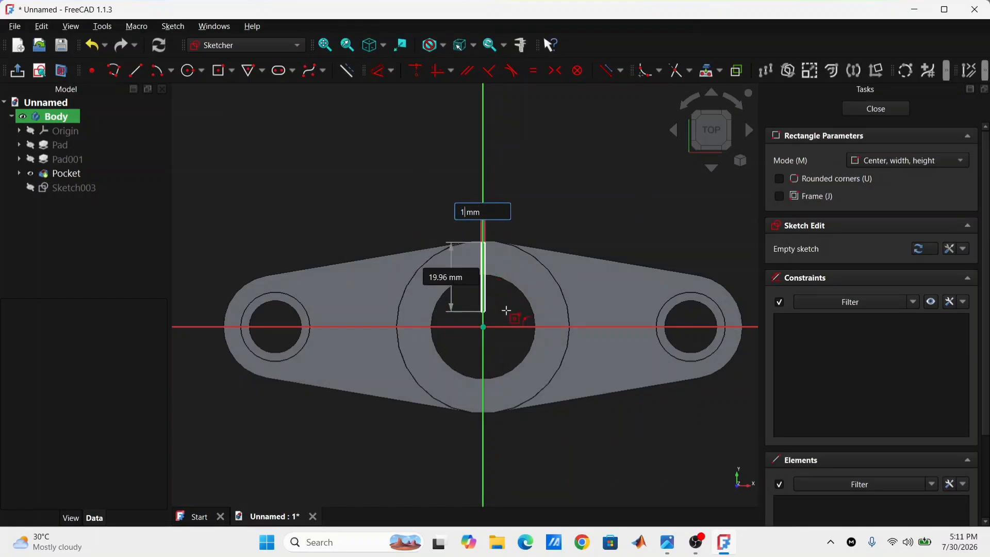
text(0)
key(Tab)
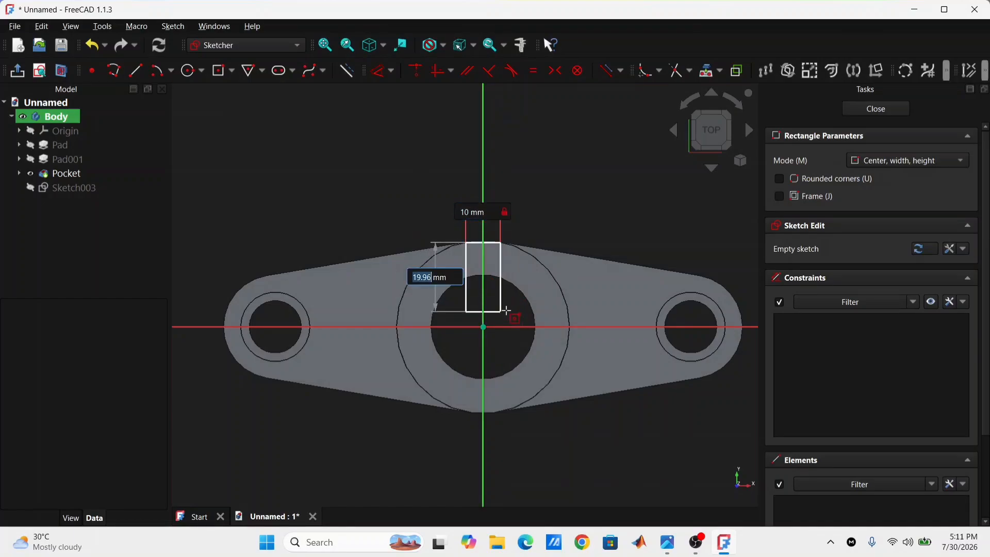
text(15)
key(Return)
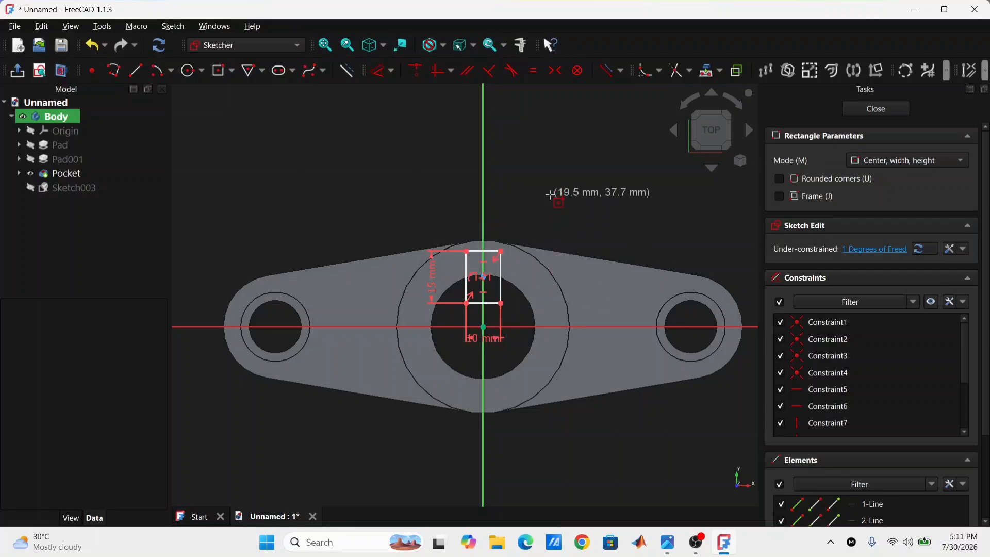
key(Escape)
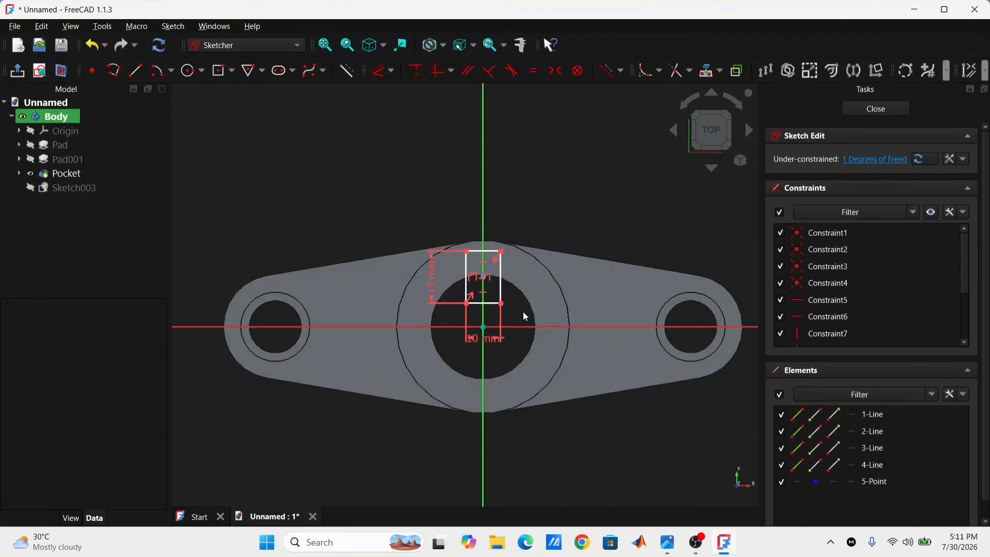
- Move the rectangle down into the hub bore and project the bore's circular edge as external geometry
drag(483, 270, 486, 310)
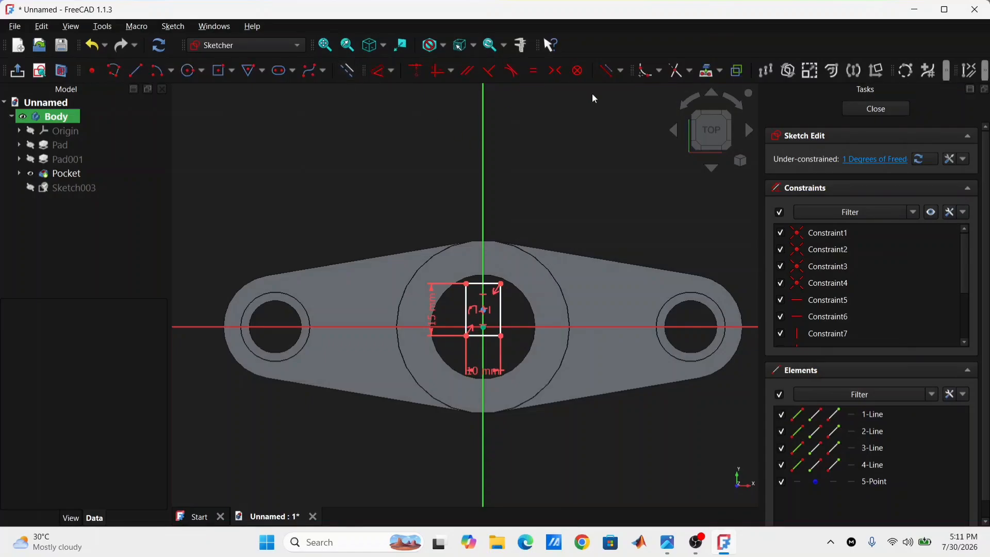
click(708, 73)
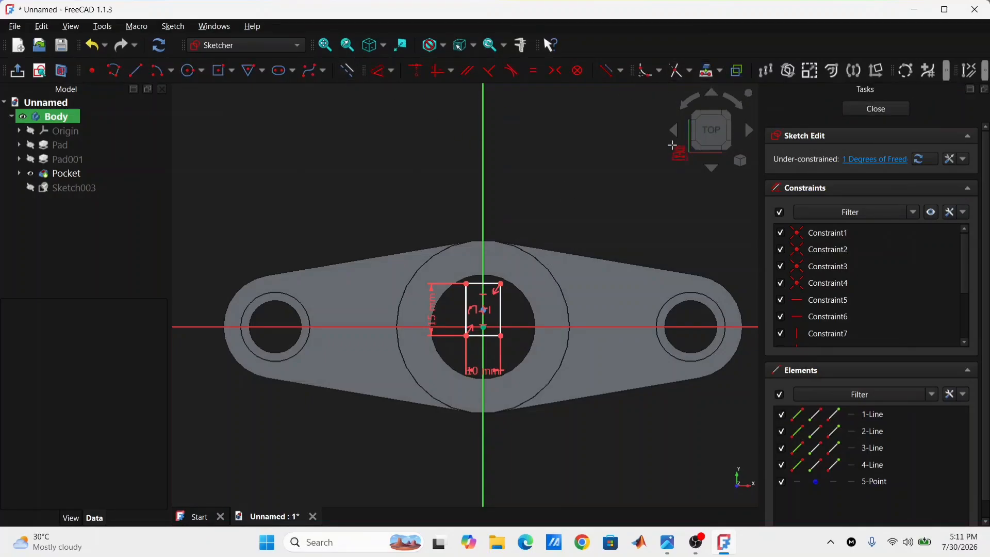
click(518, 291)
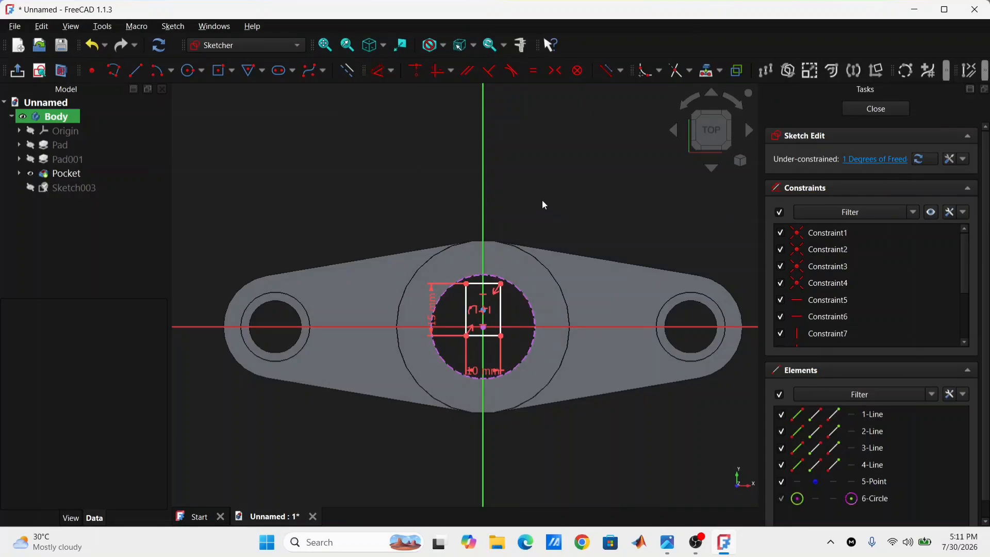
click(350, 71)
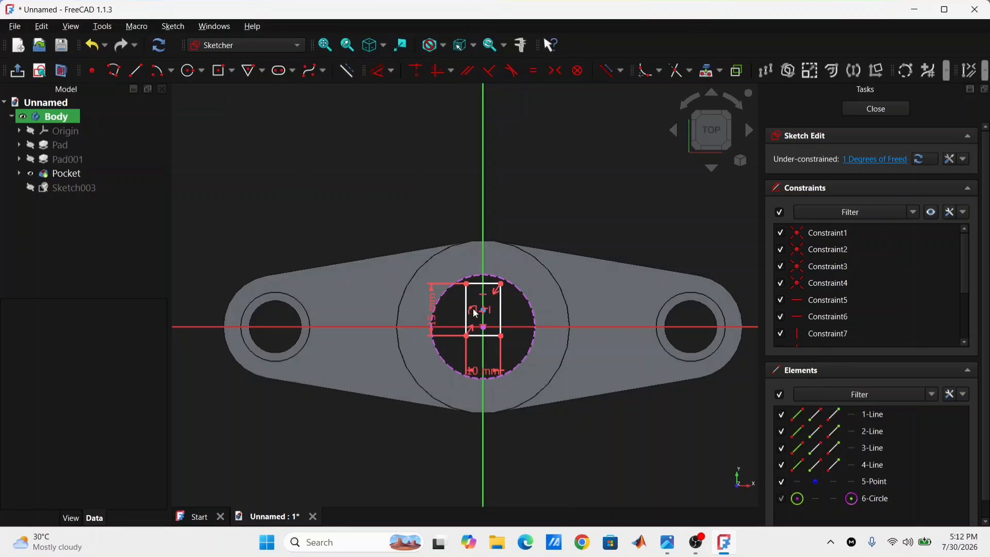
- Constrain the rectangle's centre point to lie on the projected bore circle
scroll(484, 312, up, 2)
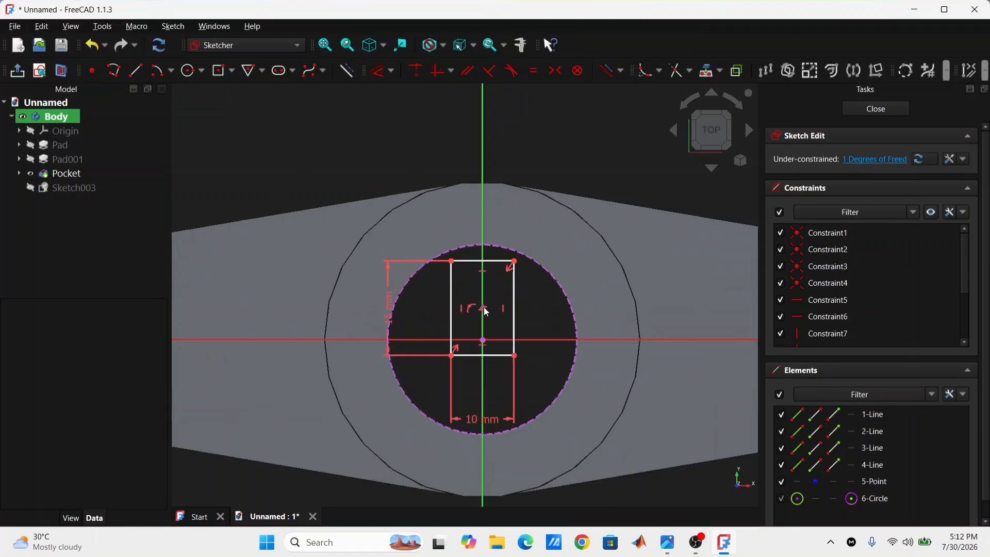
click(483, 309)
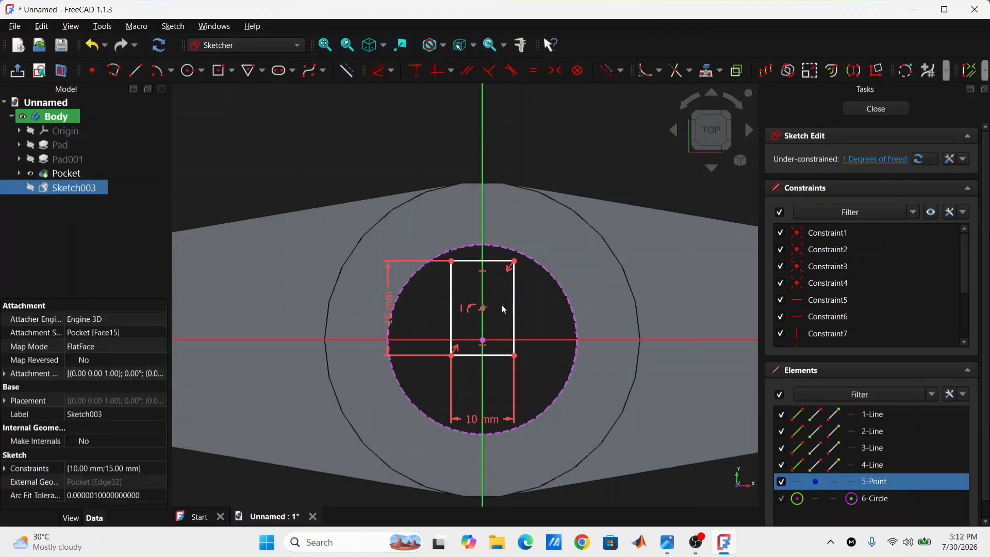
click(493, 245)
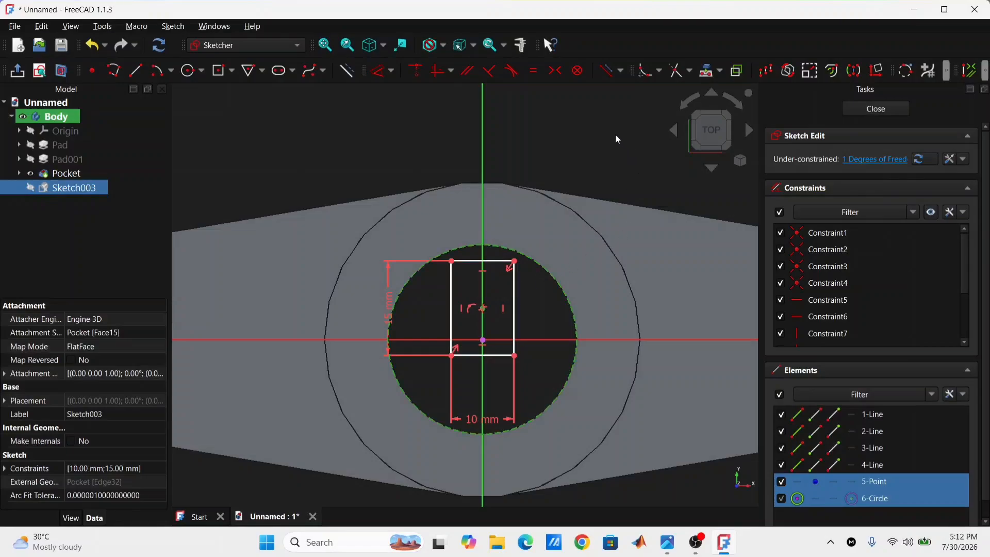
click(414, 71)
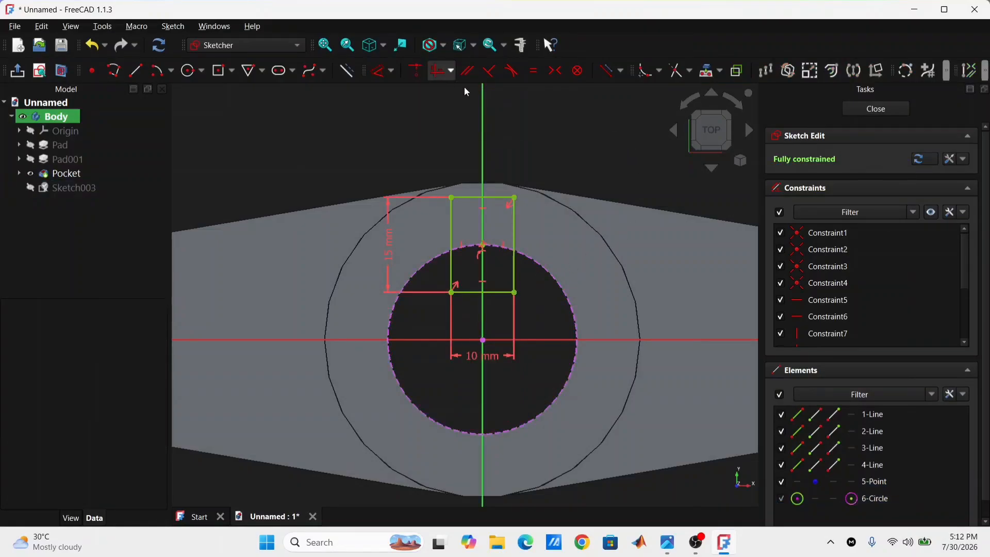
- Finish the keyway sketch and pocket its rectangle through all to cut the keyway along the hub bore
click(846, 109)
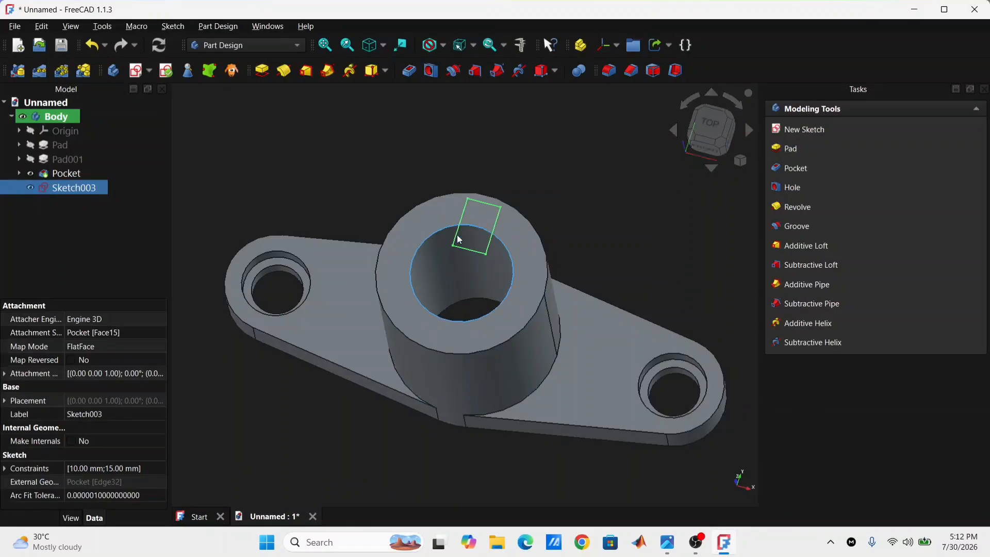
click(409, 70)
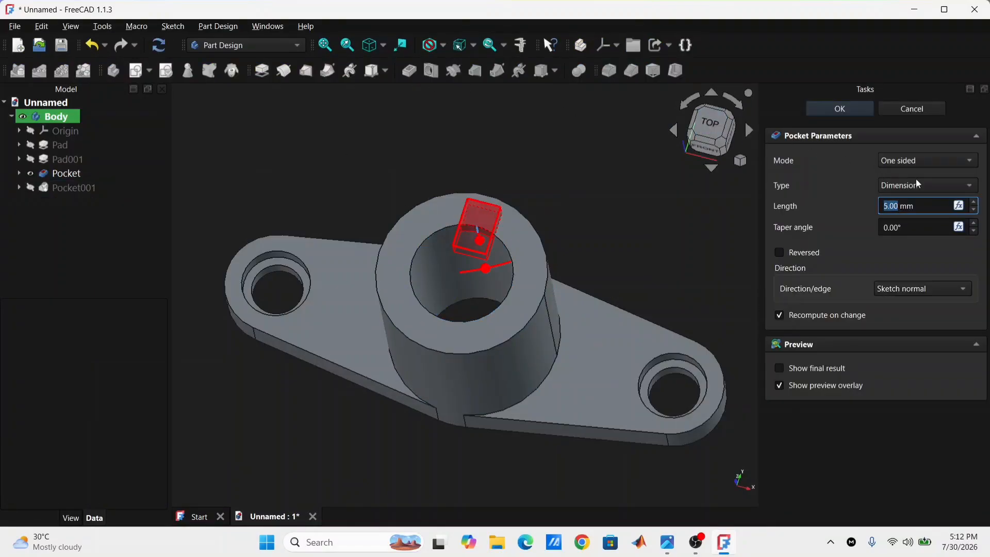
click(919, 185)
click(930, 202)
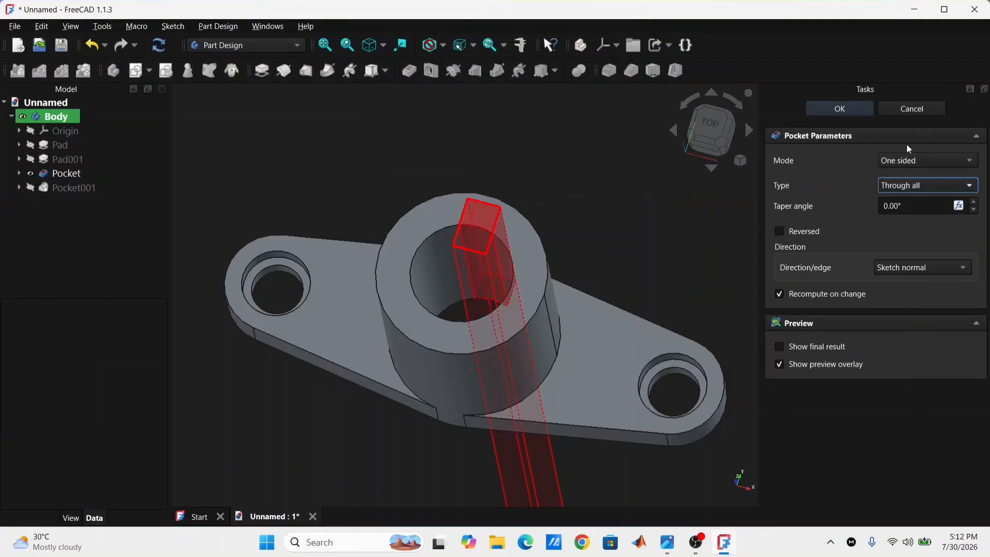
click(857, 108)
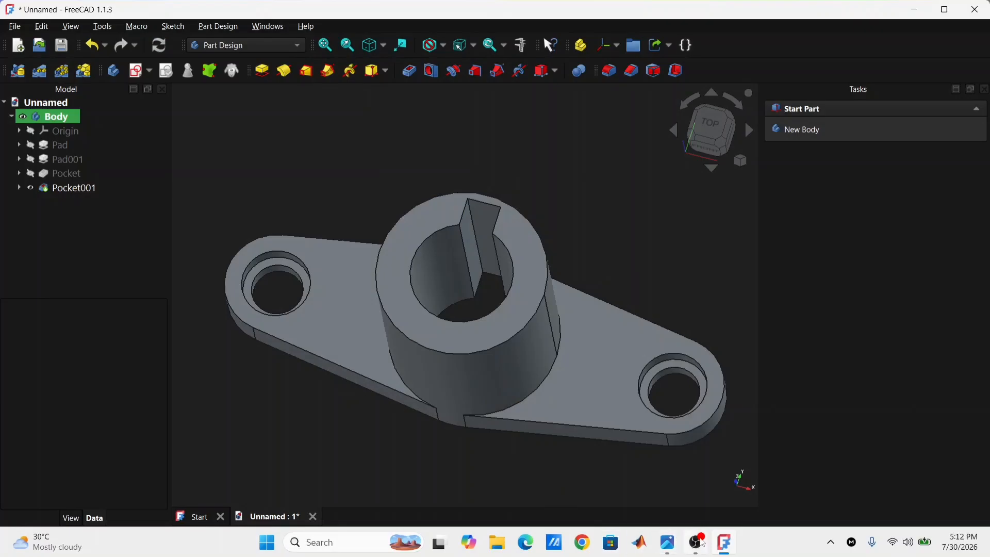
- Fillet the upper circular edges of both recessed end holes with a 2 mm radius
click(721, 542)
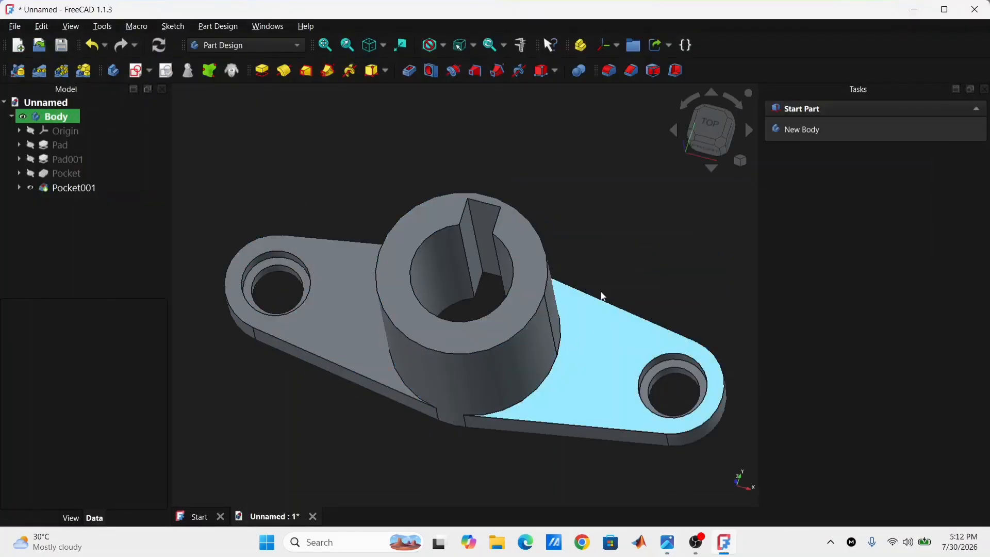
click(287, 253)
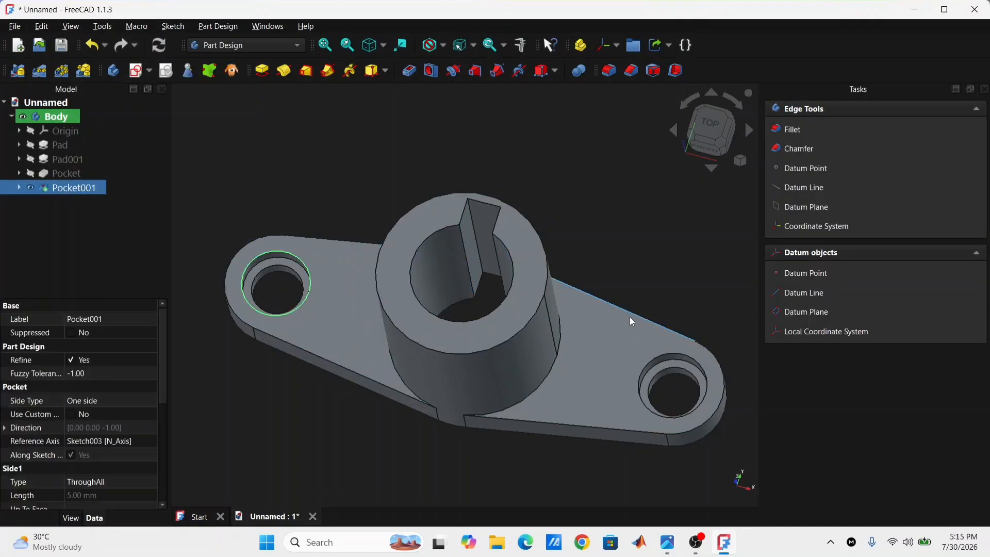
click(687, 290)
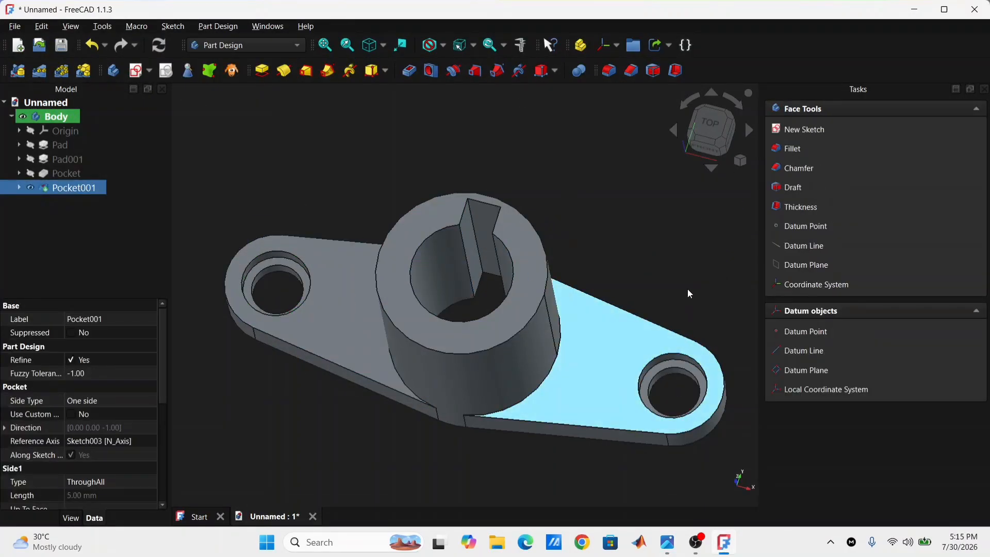
click(691, 250)
click(659, 354)
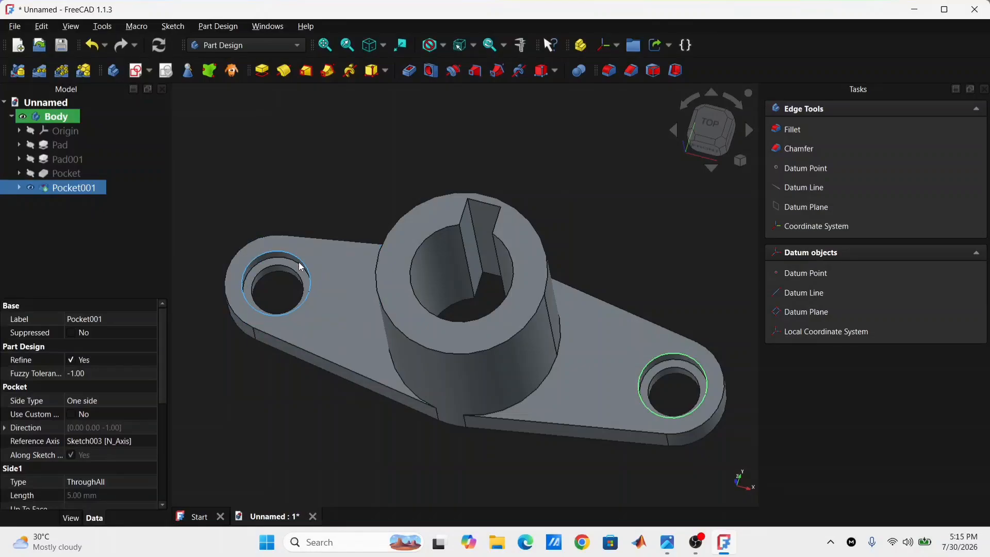
click(303, 261)
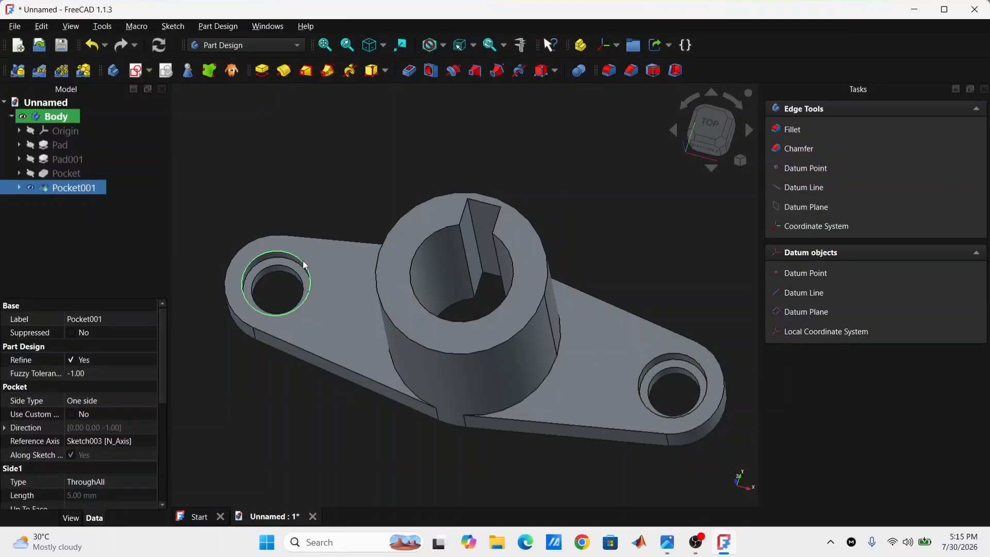
ctrl+click(697, 364)
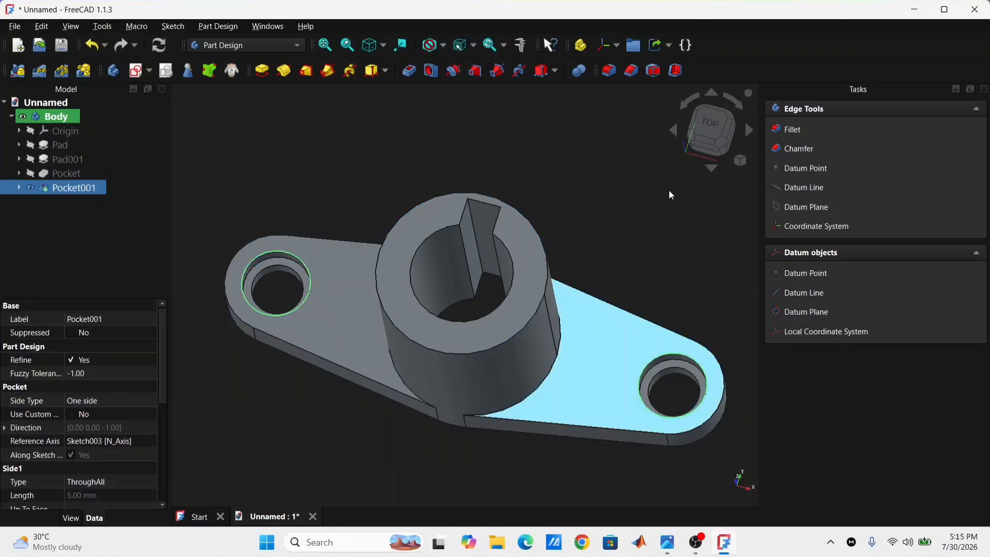
click(793, 130)
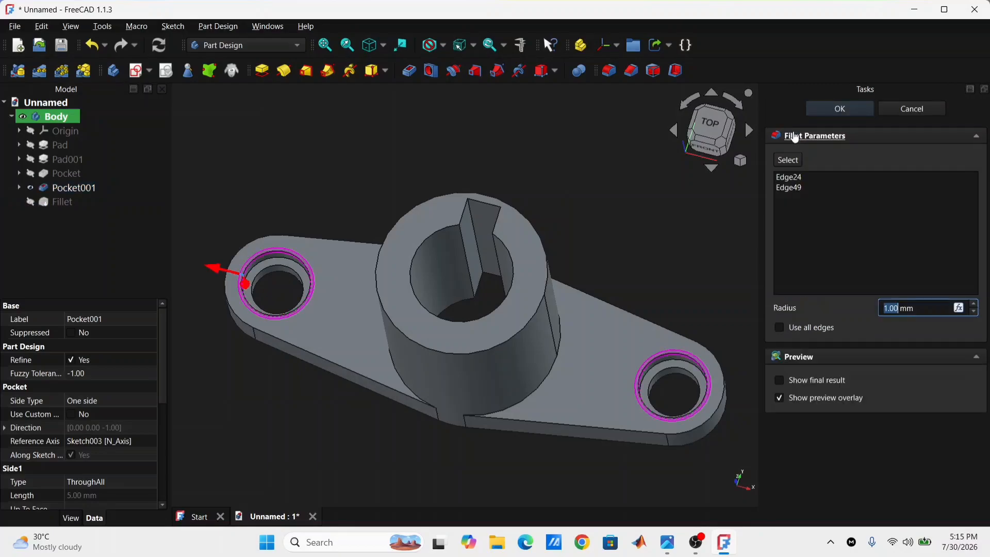
text(2)
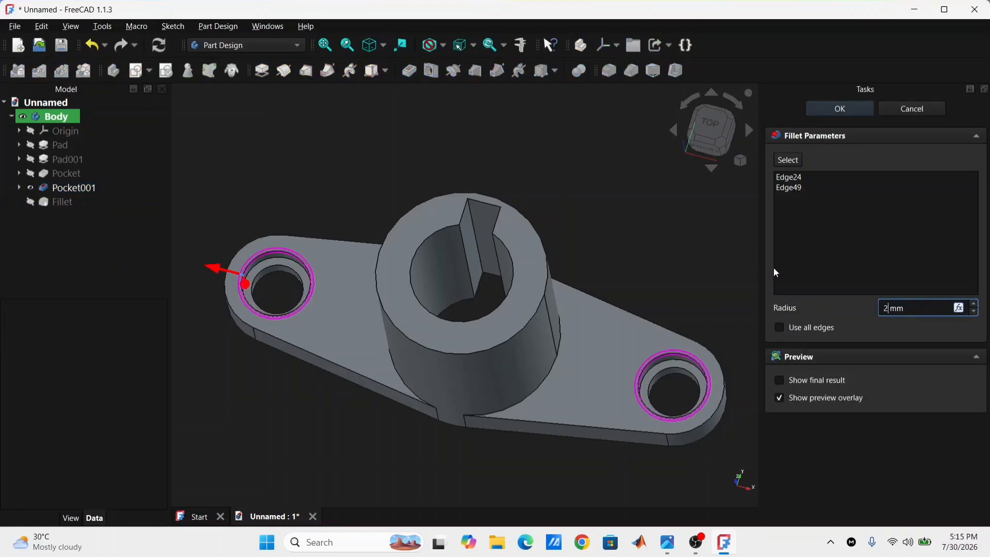
click(835, 109)
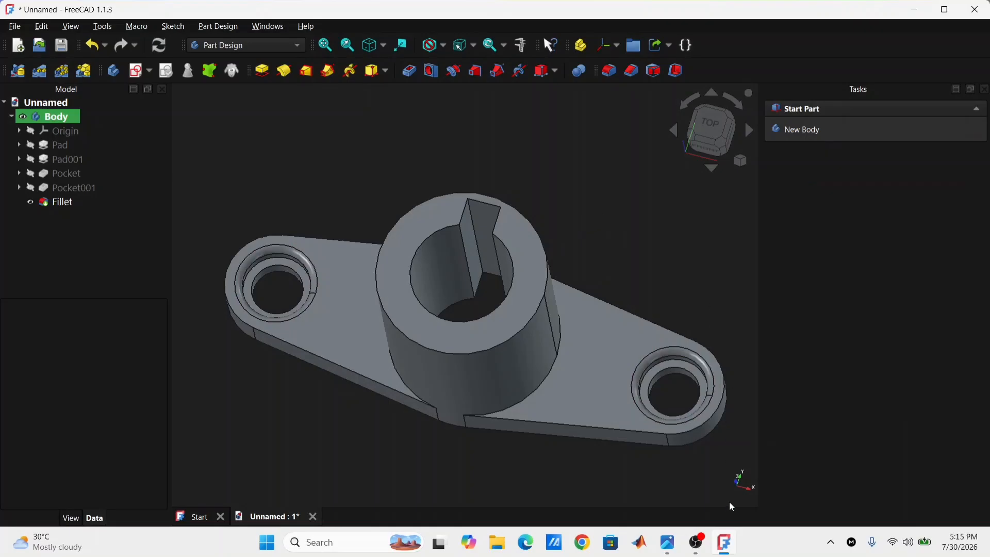
- Check the hub rim against the reference image 4.png and chamfer the hub's outer top edge by an equal distance of 1 mm
click(670, 543)
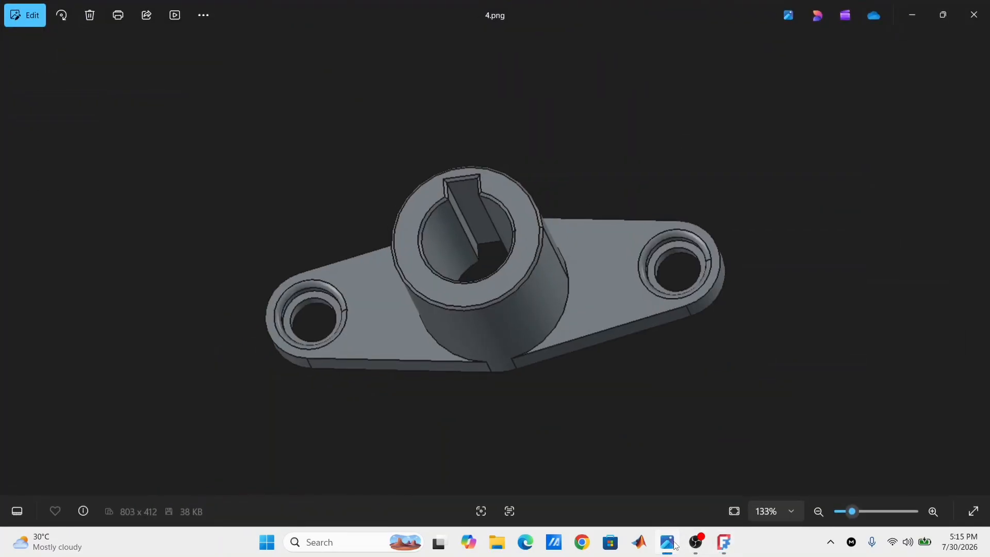
click(676, 545)
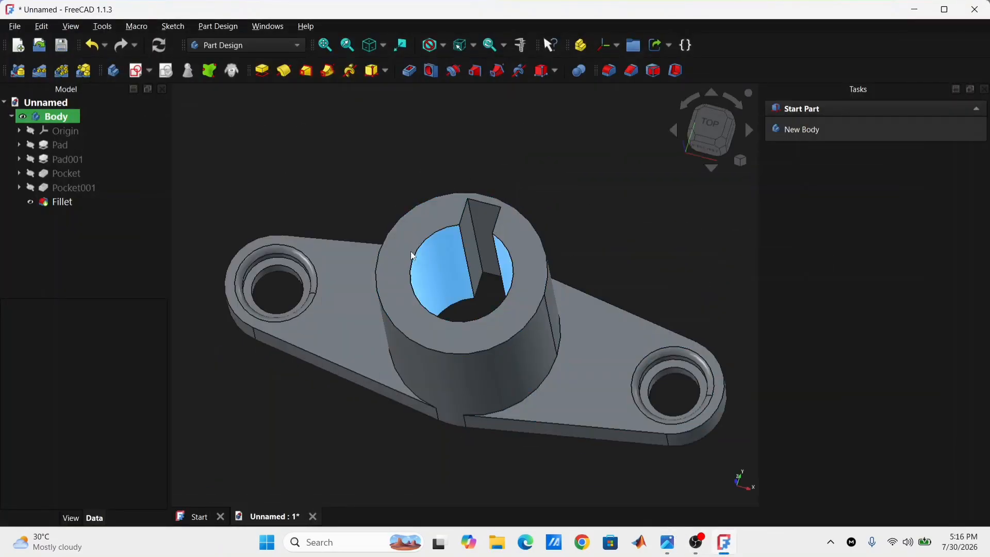
click(478, 193)
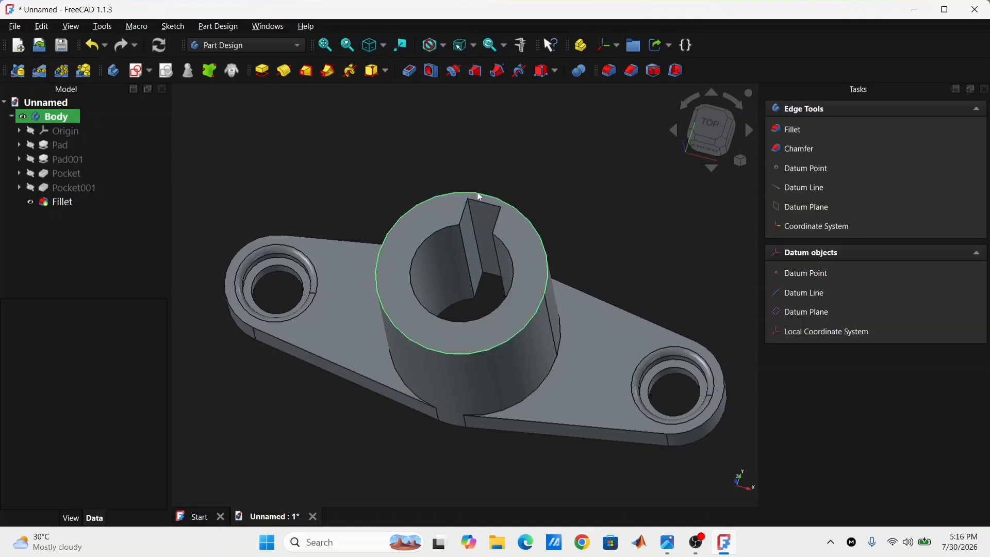
click(806, 150)
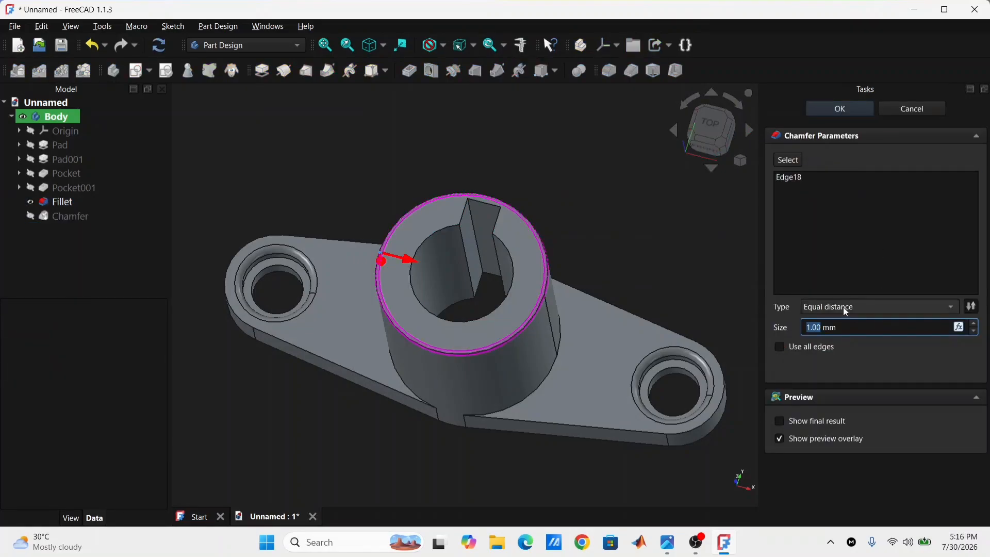
click(839, 110)
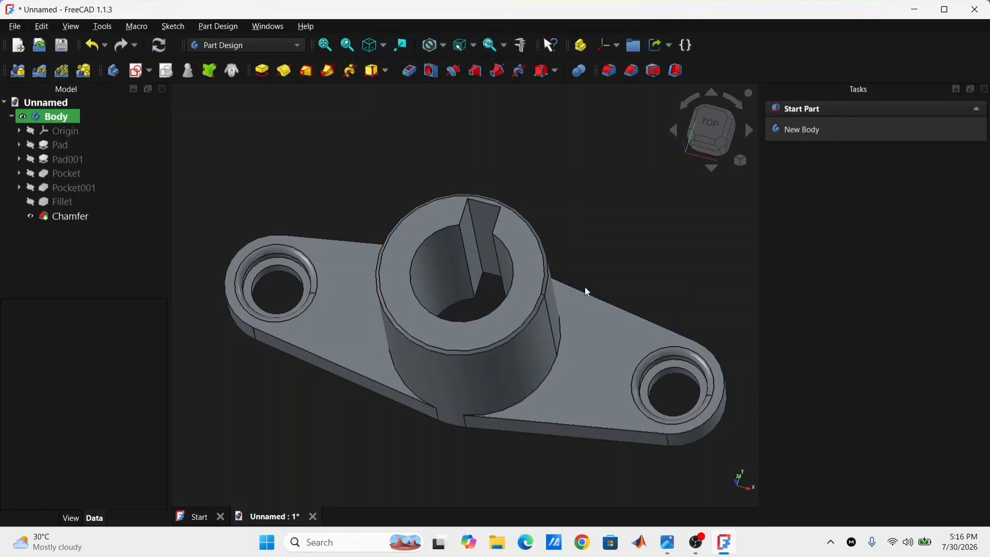
middle_drag(587, 291, 578, 232)
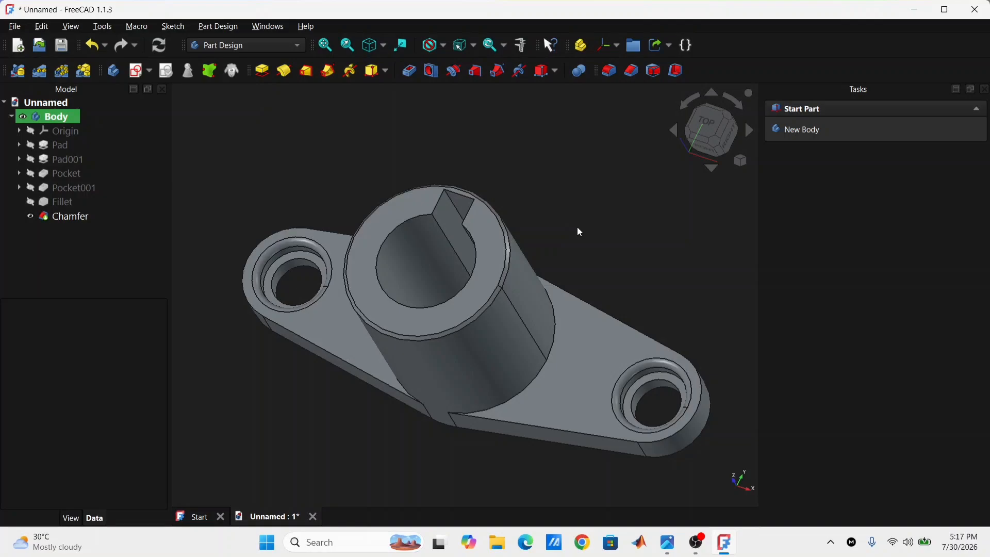